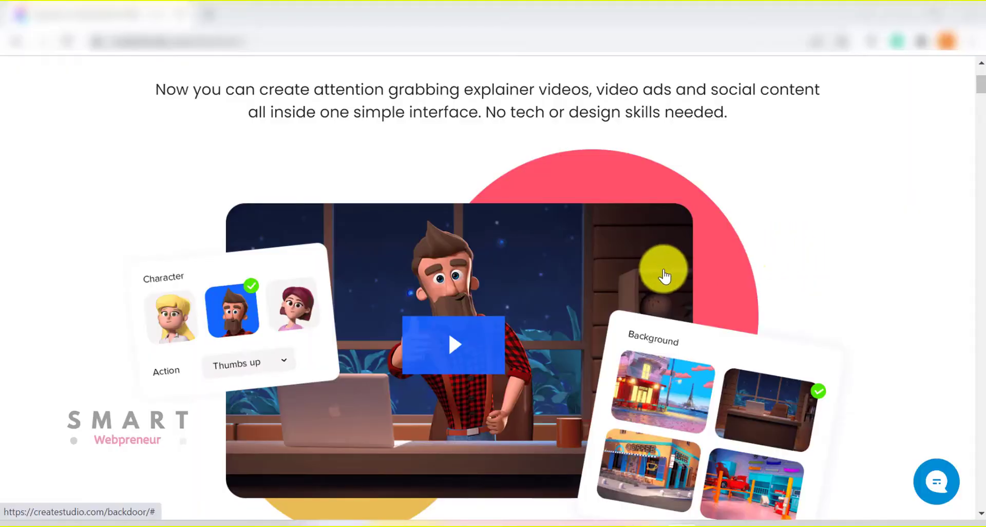
Scroll down the sales page to the $67 lifetime price, Buy Now button and TrustPilot rating.
{"action": "scroll", "coordinate": [553, 252], "scroll_direction": "down", "scroll_amount": 6}
{"action": "scroll", "coordinate": [567, 247], "scroll_direction": "down", "scroll_amount": 2}
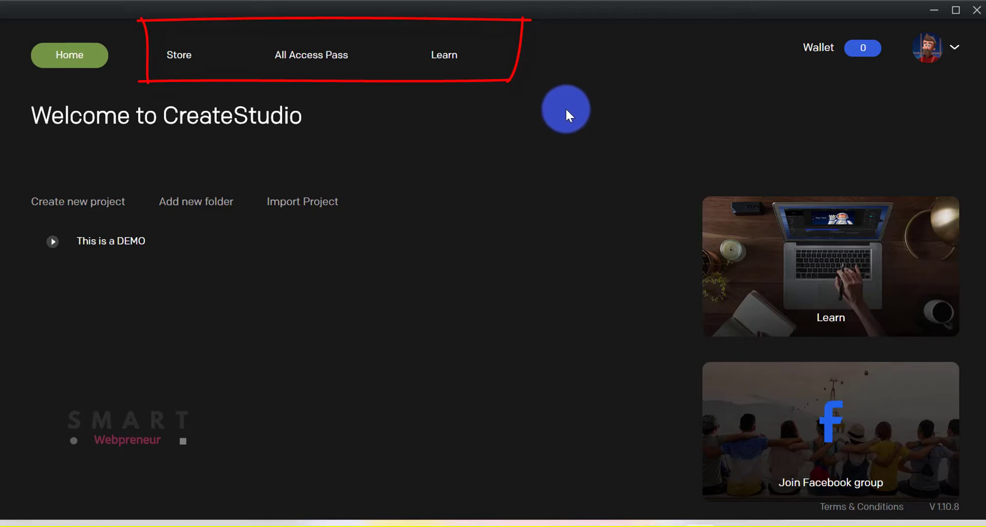
Go to the Learn section from the CreateStudio home screen's top bar.
{"action": "left_click", "coordinate": [449, 59]}
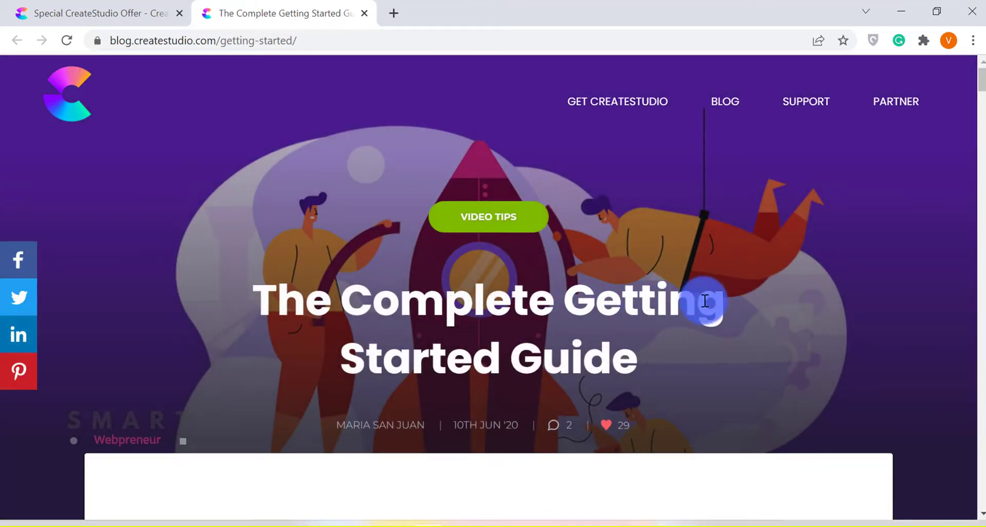
Scroll through the Getting Started guide and close the PhotoVibrance promo popup.
{"action": "scroll", "coordinate": [707, 303], "scroll_direction": "down", "scroll_amount": 2}
{"action": "scroll", "coordinate": [744, 286], "scroll_direction": "down", "scroll_amount": 3}
{"action": "scroll", "coordinate": [745, 287], "scroll_direction": "down", "scroll_amount": 2}
{"action": "scroll", "coordinate": [747, 285], "scroll_direction": "down", "scroll_amount": 3}
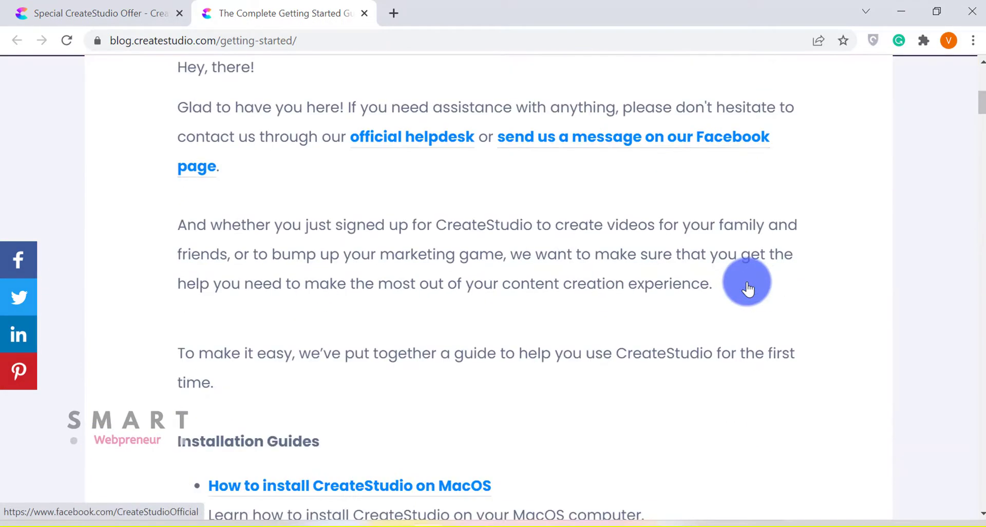
{"action": "scroll", "coordinate": [747, 282], "scroll_direction": "down", "scroll_amount": 2}
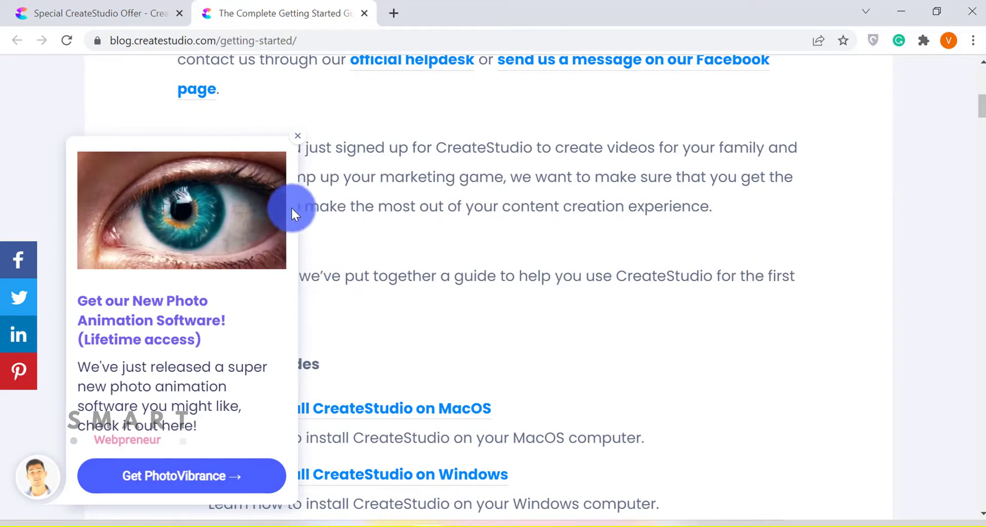
{"action": "left_click", "coordinate": [297, 137]}
Continue down the guide to its embedded walkthrough video.
{"action": "scroll", "coordinate": [484, 222], "scroll_direction": "down", "scroll_amount": 3}
{"action": "scroll", "coordinate": [556, 297], "scroll_direction": "down", "scroll_amount": 7}
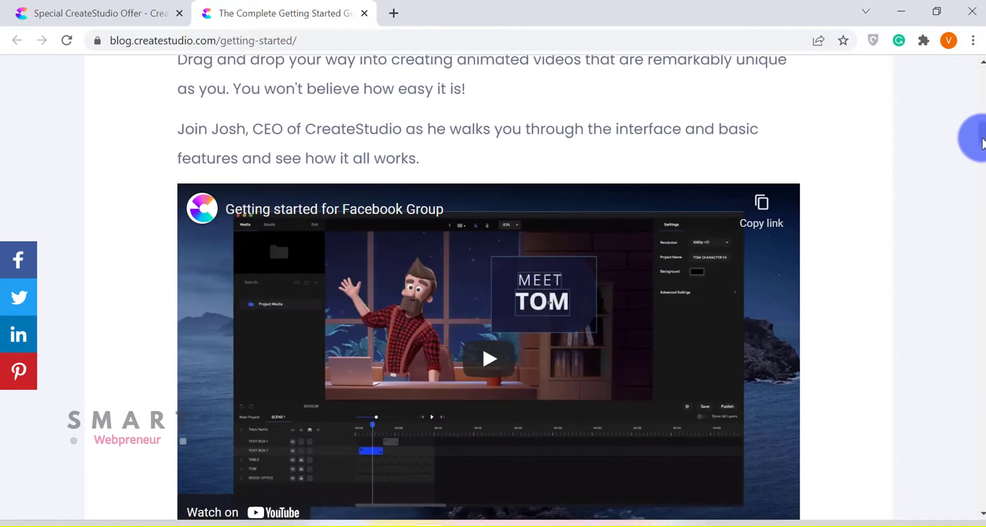
{"action": "scroll", "coordinate": [981, 149], "scroll_direction": "down", "scroll_amount": 4}
{"action": "scroll", "coordinate": [982, 148], "scroll_direction": "down", "scroll_amount": 11}
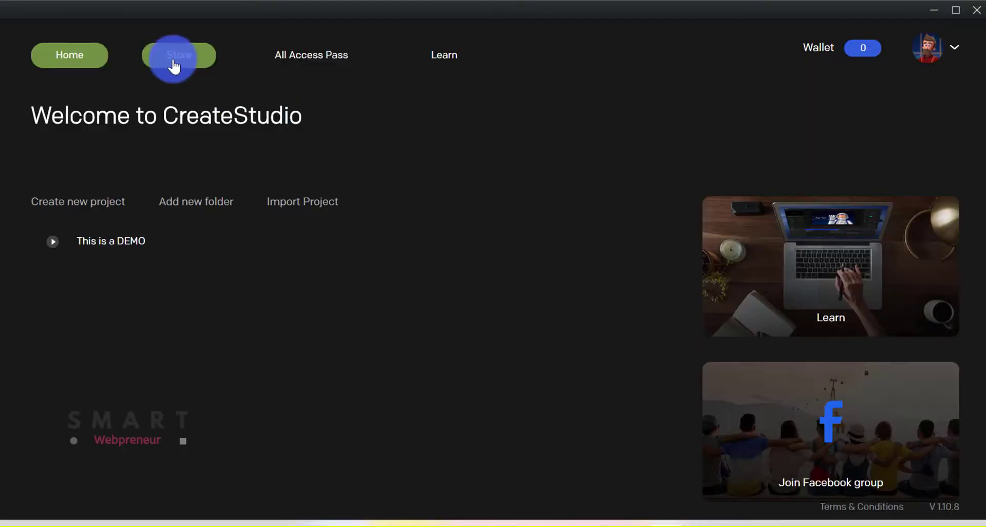
Browse the Store's Character templates (12–17 credits), then go to the All Access Pass page.
{"action": "left_click", "coordinate": [180, 57]}
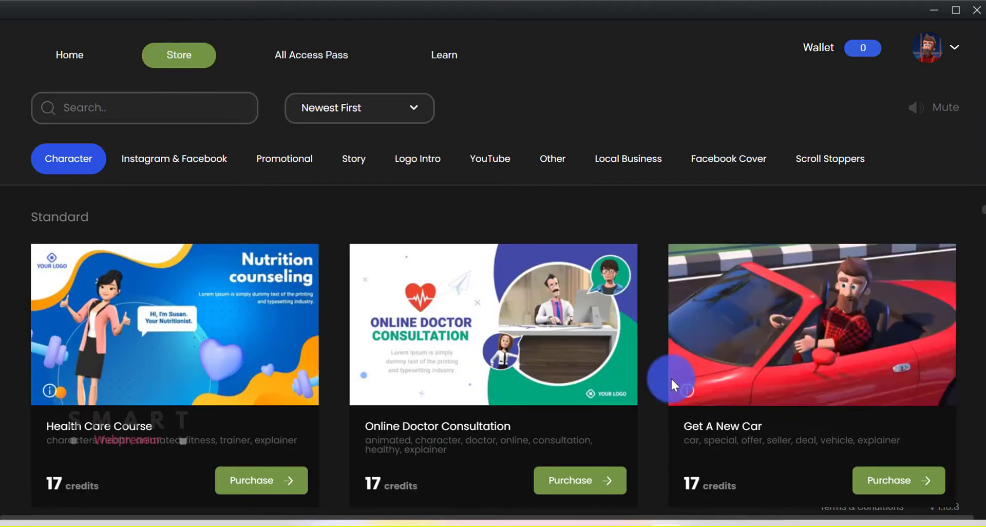
{"action": "scroll", "coordinate": [783, 343], "scroll_direction": "down", "scroll_amount": 10}
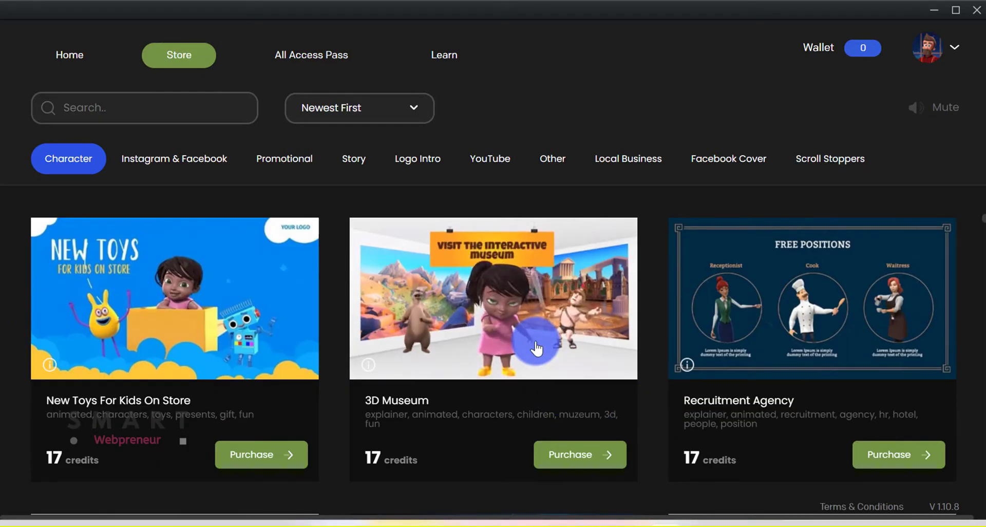
{"action": "scroll", "coordinate": [536, 349], "scroll_direction": "down", "scroll_amount": 8}
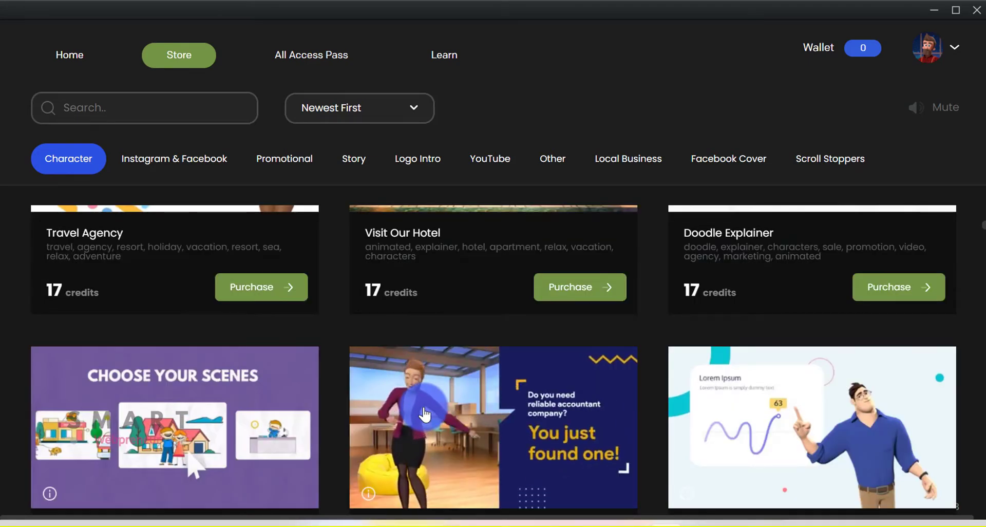
{"action": "scroll", "coordinate": [546, 327], "scroll_direction": "down", "scroll_amount": 8}
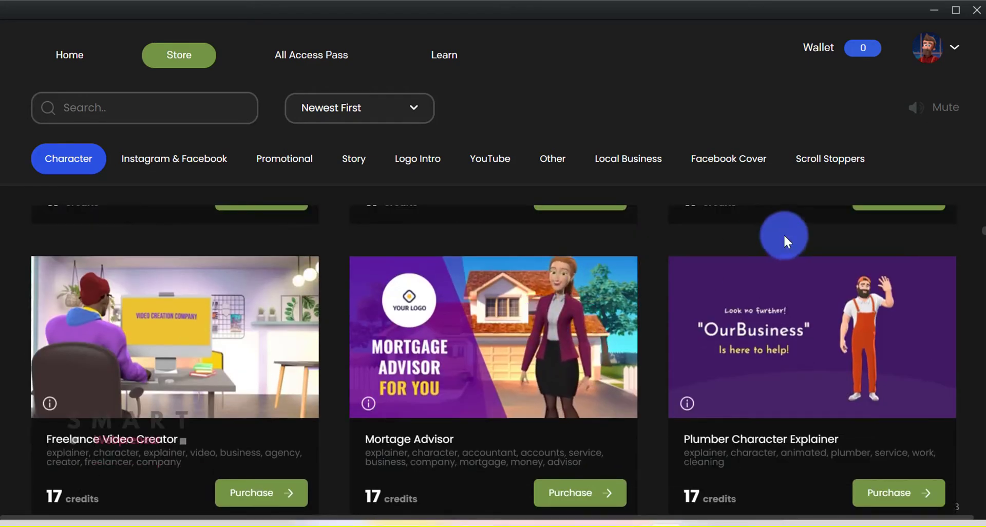
{"action": "scroll", "coordinate": [815, 346], "scroll_direction": "down", "scroll_amount": 10}
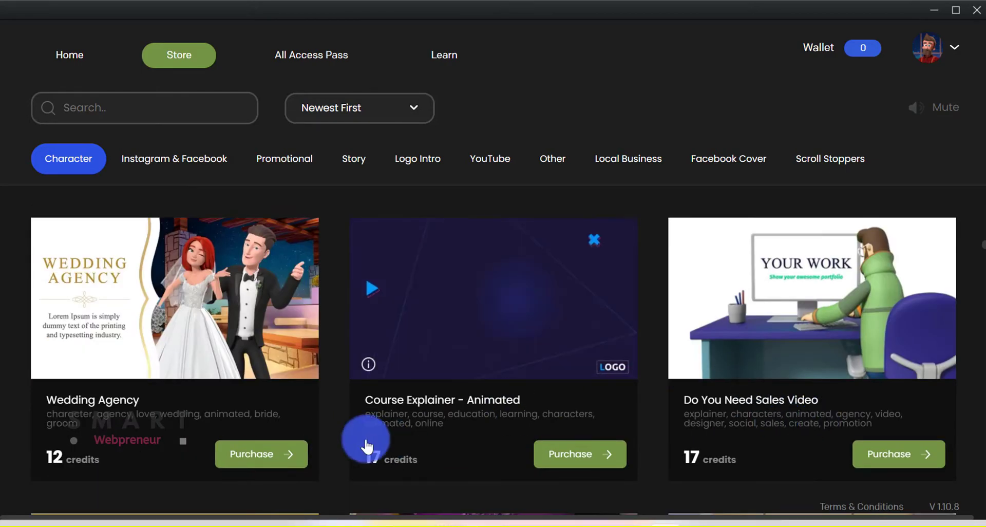
{"action": "scroll", "coordinate": [387, 392], "scroll_direction": "down", "scroll_amount": 3}
{"action": "scroll", "coordinate": [264, 326], "scroll_direction": "up", "scroll_amount": 3}
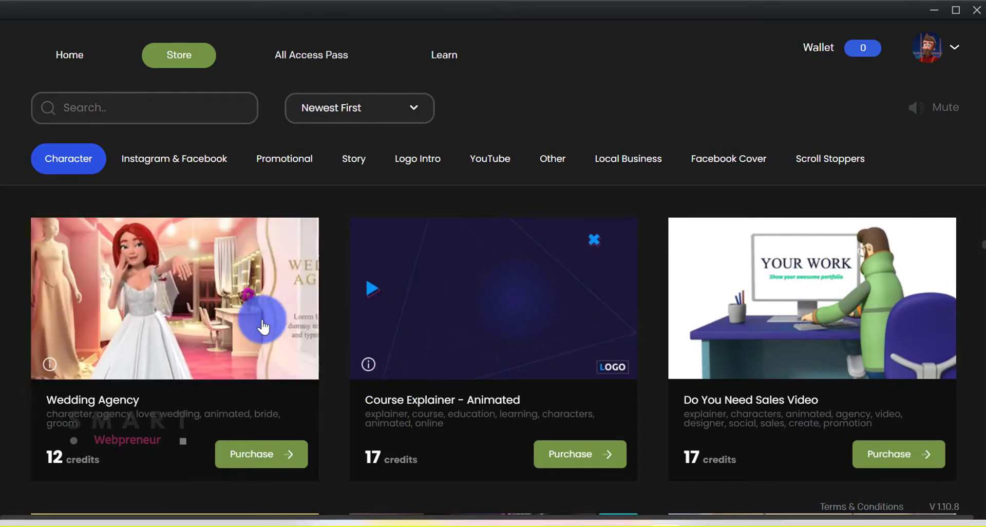
{"action": "left_click", "coordinate": [311, 58]}
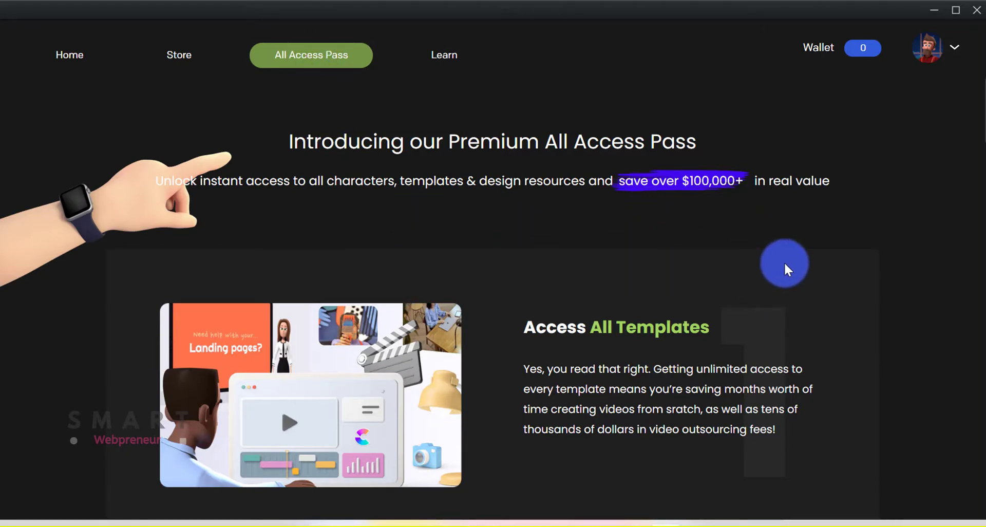
Scroll the All Access Pass page to Flexible Pricing: $37 monthly or $297 annual.
{"action": "scroll", "coordinate": [793, 266], "scroll_direction": "down", "scroll_amount": 3}
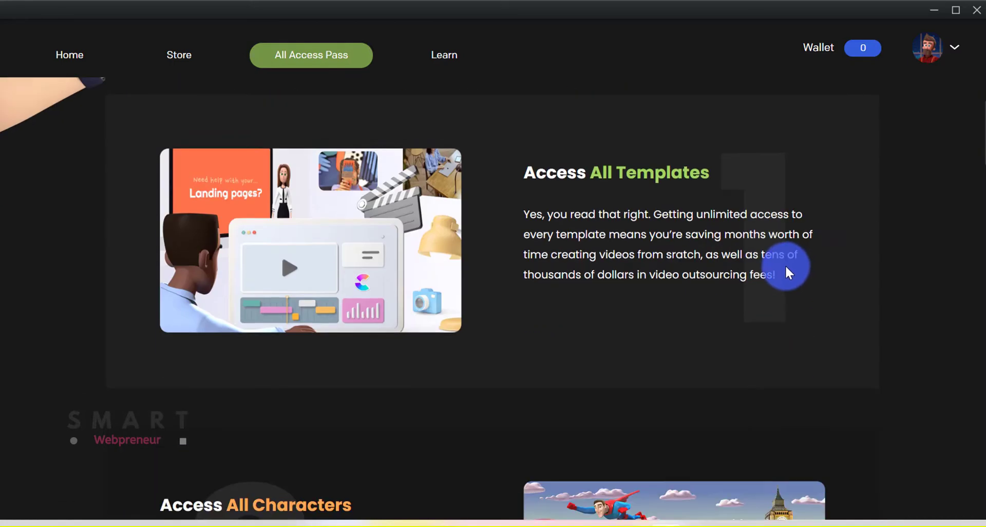
{"action": "scroll", "coordinate": [785, 264], "scroll_direction": "down", "scroll_amount": 5}
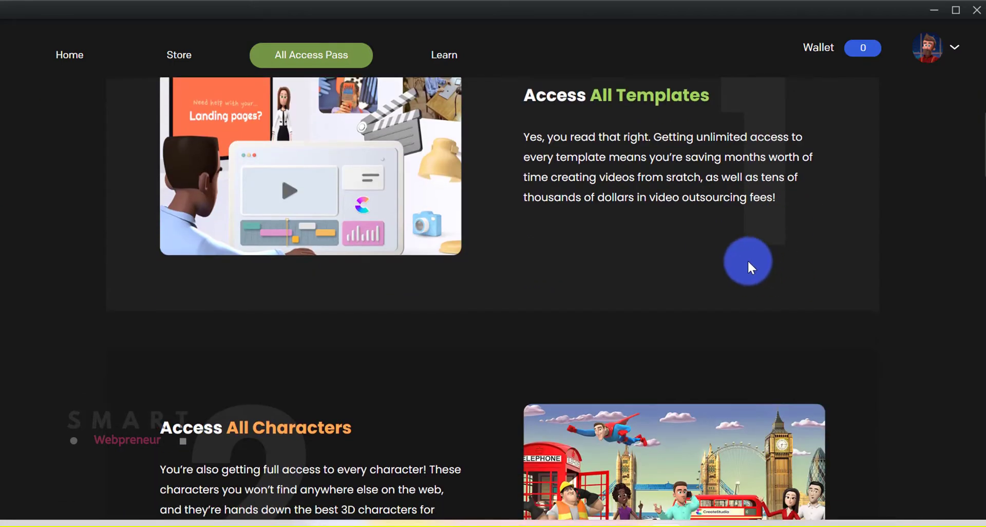
{"action": "scroll", "coordinate": [741, 267], "scroll_direction": "down", "scroll_amount": 5}
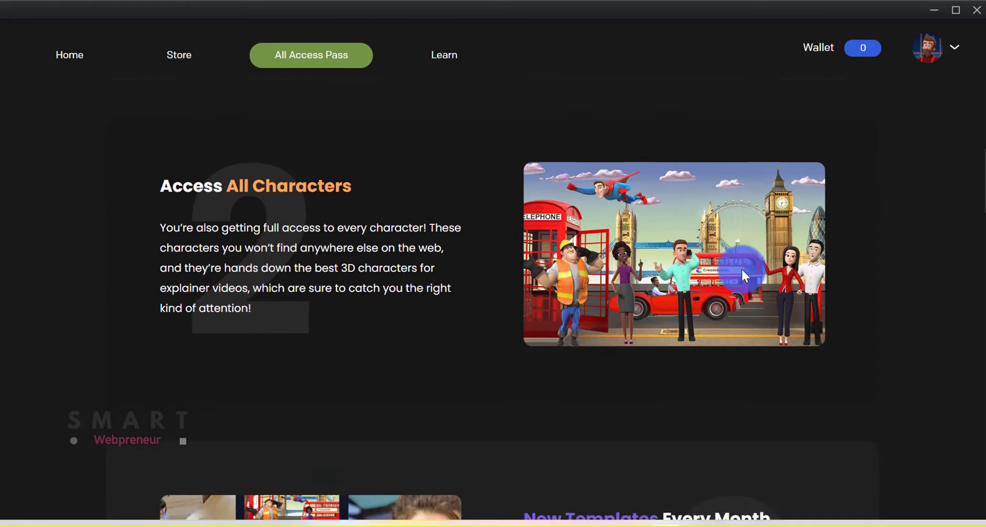
{"action": "scroll", "coordinate": [742, 271], "scroll_direction": "down", "scroll_amount": 2}
{"action": "scroll", "coordinate": [738, 262], "scroll_direction": "down", "scroll_amount": 8}
{"action": "scroll", "coordinate": [747, 320], "scroll_direction": "down", "scroll_amount": 6}
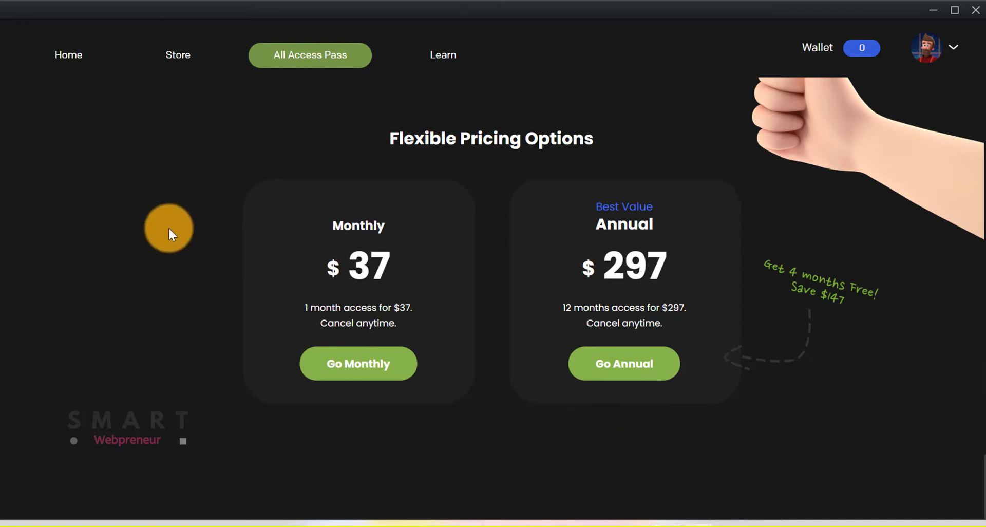
Open the 'This is a DEMO' project and enlarge the preview of its kitchen scene.
{"action": "left_click", "coordinate": [65, 60]}
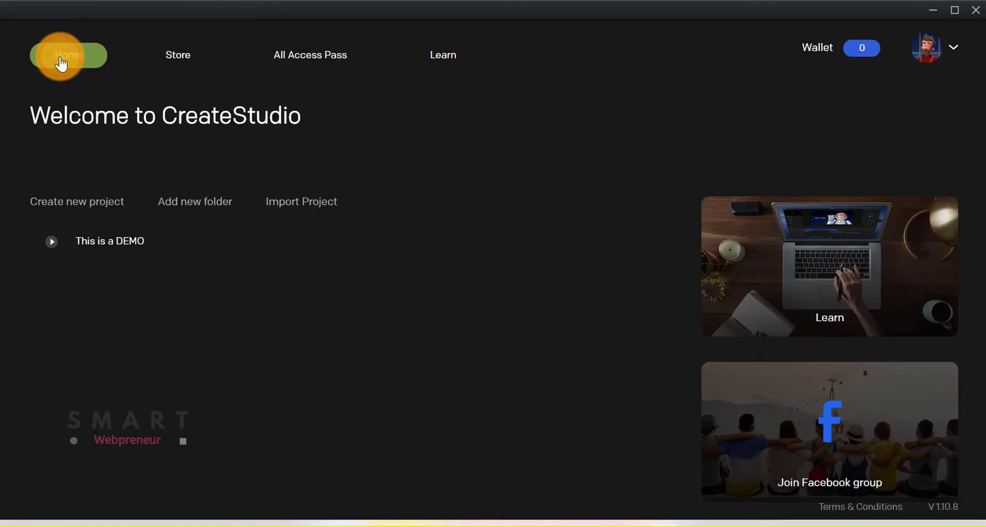
{"action": "double_click", "coordinate": [128, 246]}
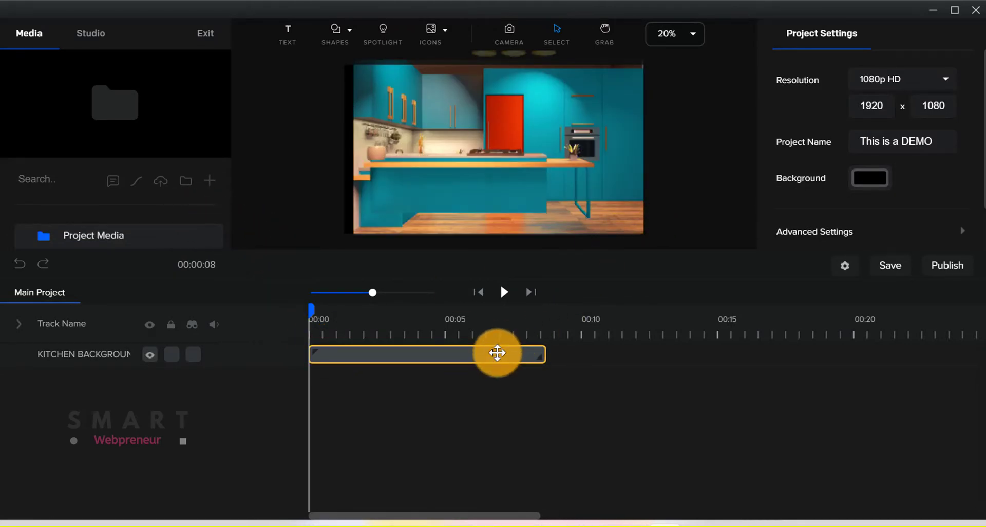
{"action": "left_click", "coordinate": [497, 353]}
{"action": "left_click", "coordinate": [486, 399]}
{"action": "left_click", "coordinate": [275, 190]}
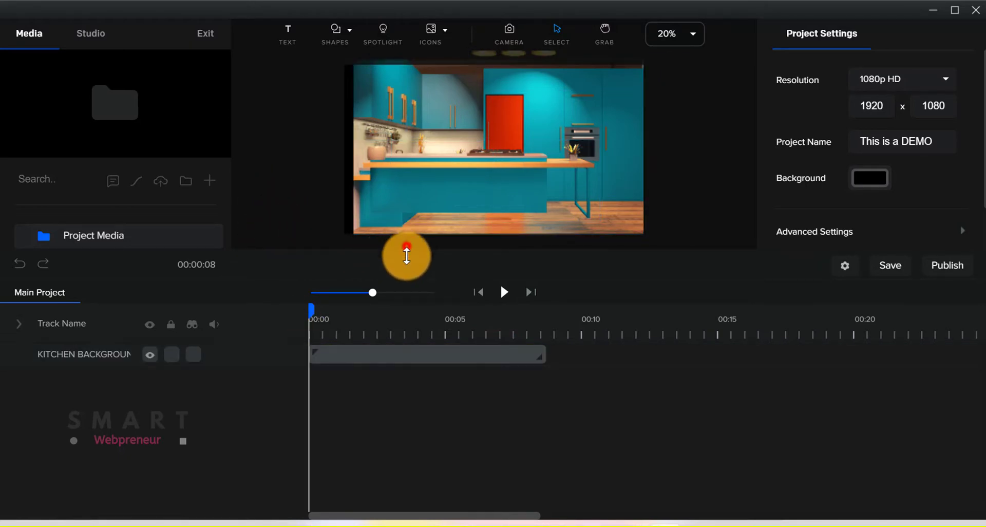
{"action": "left_click_drag", "start_coordinate": [407, 248], "coordinate": [406, 297]}
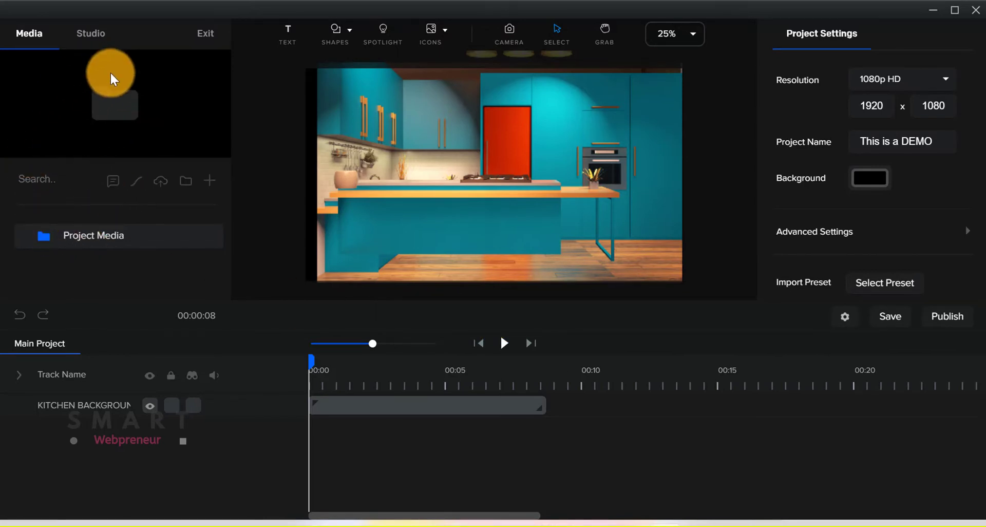
Open the asset library's Scenes category, enlarge the panel, and browse the Supreme scenes.
{"action": "left_click", "coordinate": [85, 30]}
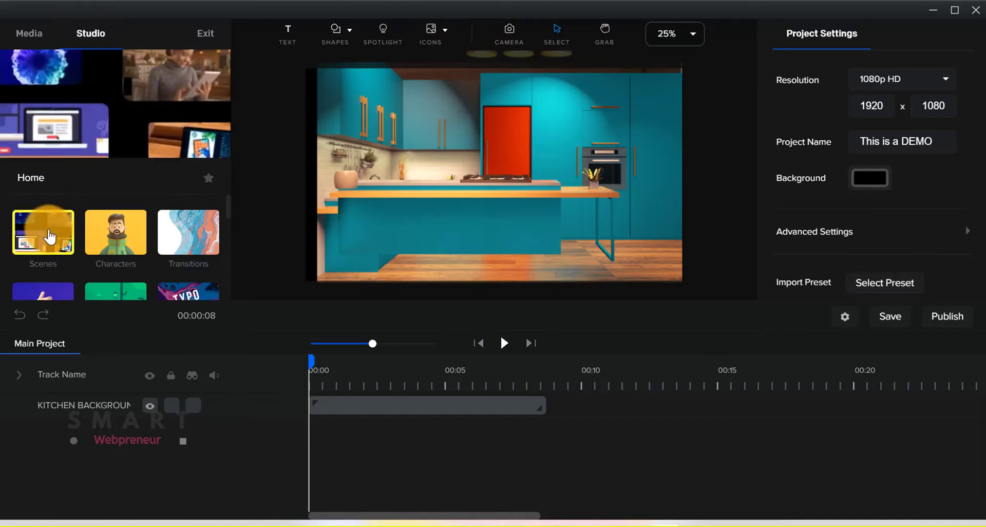
{"action": "left_click", "coordinate": [46, 234]}
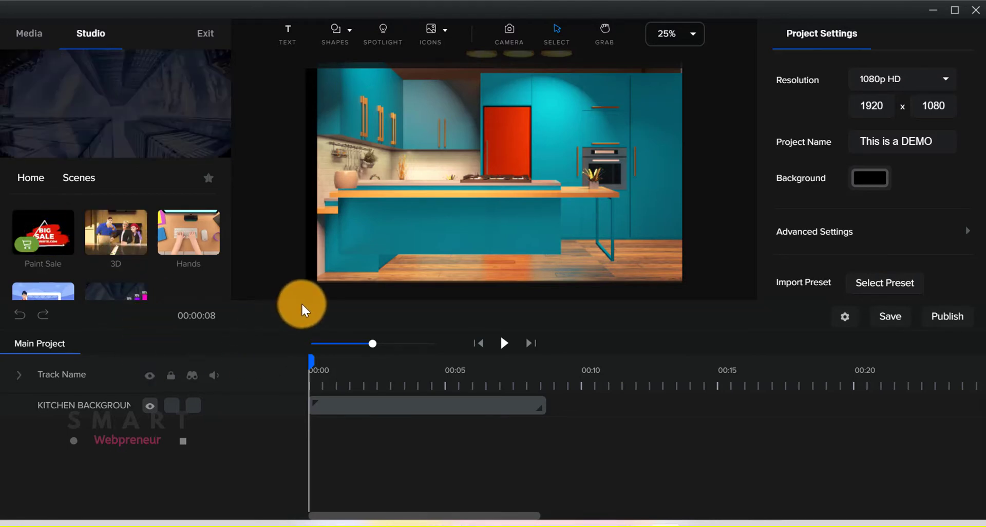
{"action": "left_click_drag", "start_coordinate": [307, 303], "coordinate": [298, 349]}
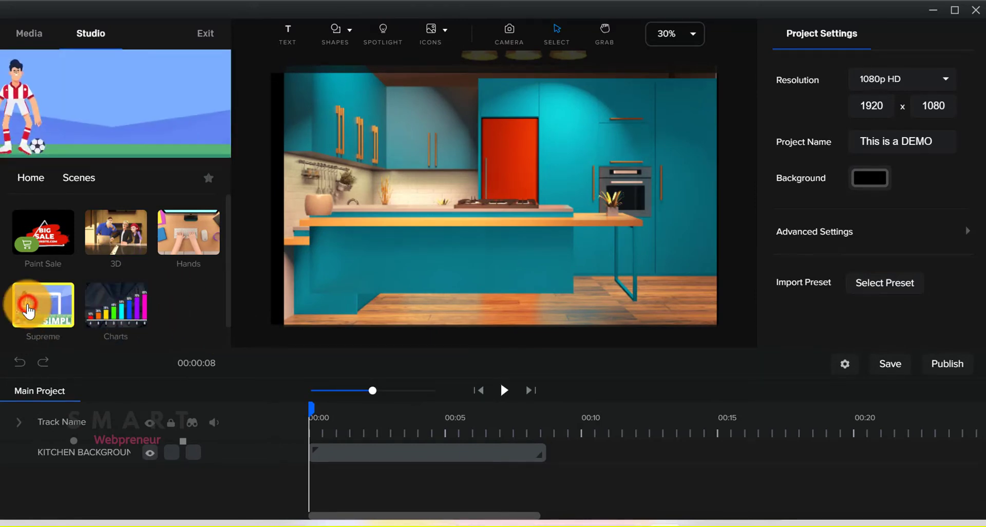
{"action": "left_click", "coordinate": [28, 308]}
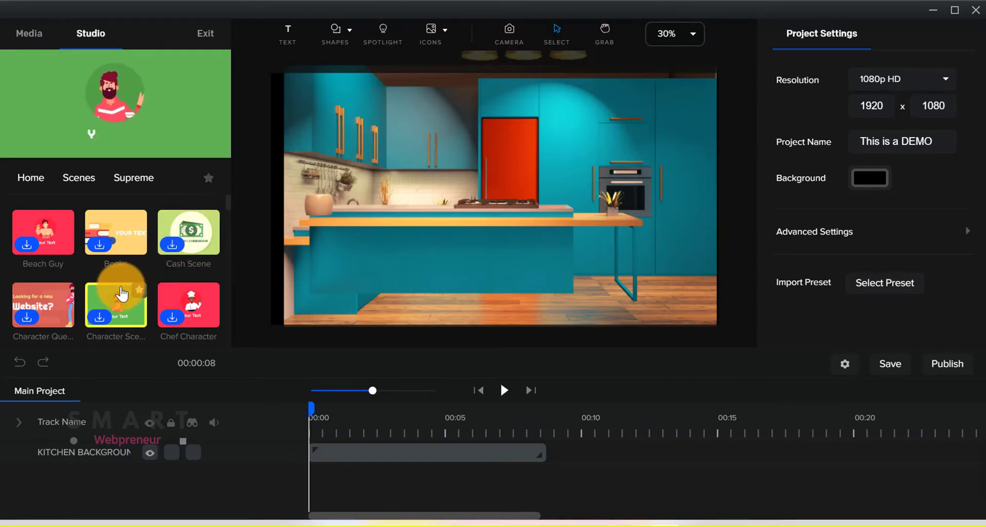
{"action": "scroll", "coordinate": [122, 294], "scroll_direction": "down", "scroll_amount": 2}
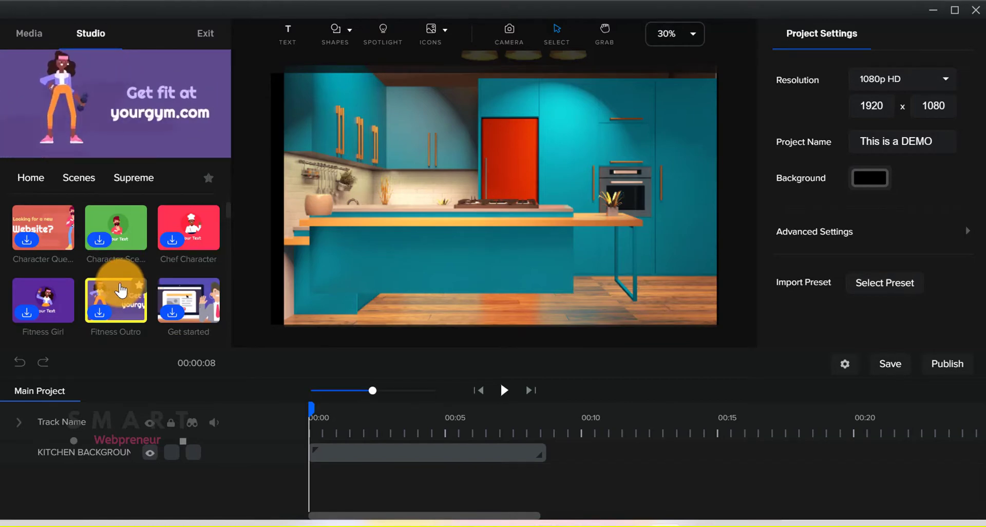
{"action": "scroll", "coordinate": [120, 291], "scroll_direction": "down", "scroll_amount": 2}
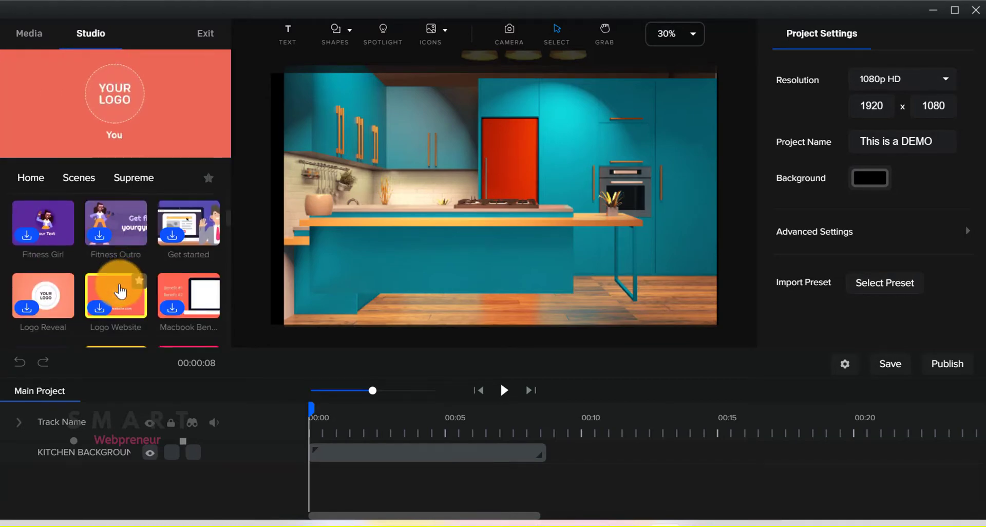
{"action": "scroll", "coordinate": [120, 291], "scroll_direction": "down", "scroll_amount": 6}
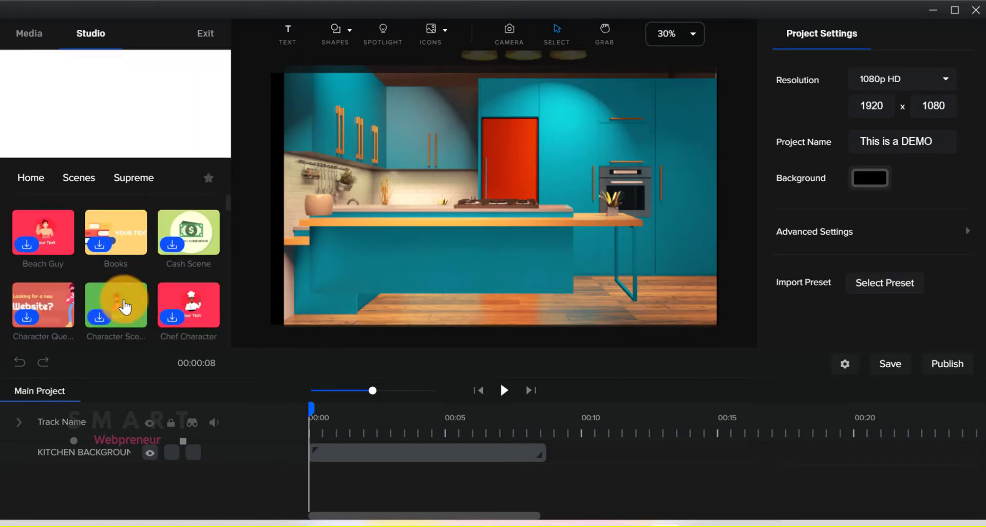
Preview the Charts and 3D scene collections.
{"action": "left_click", "coordinate": [80, 185]}
{"action": "left_click", "coordinate": [123, 312]}
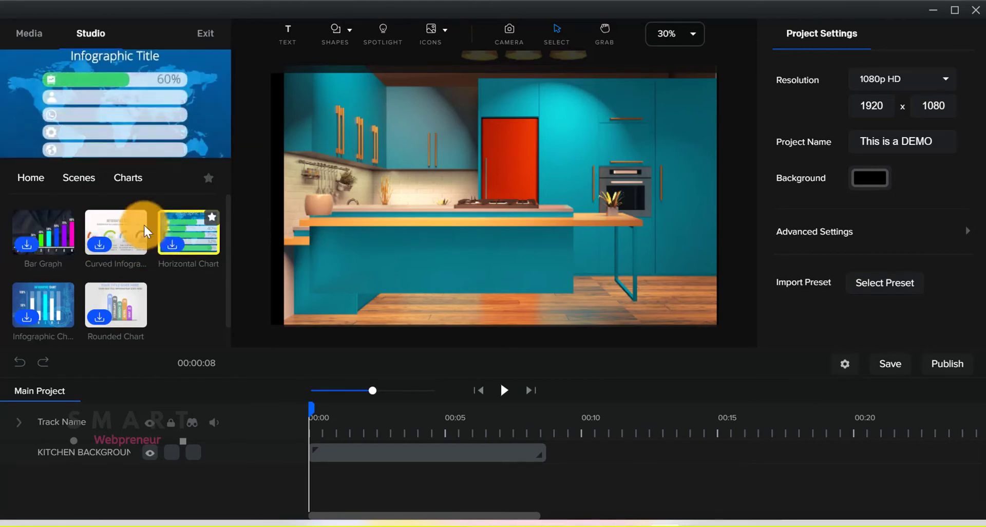
{"action": "left_click", "coordinate": [84, 184]}
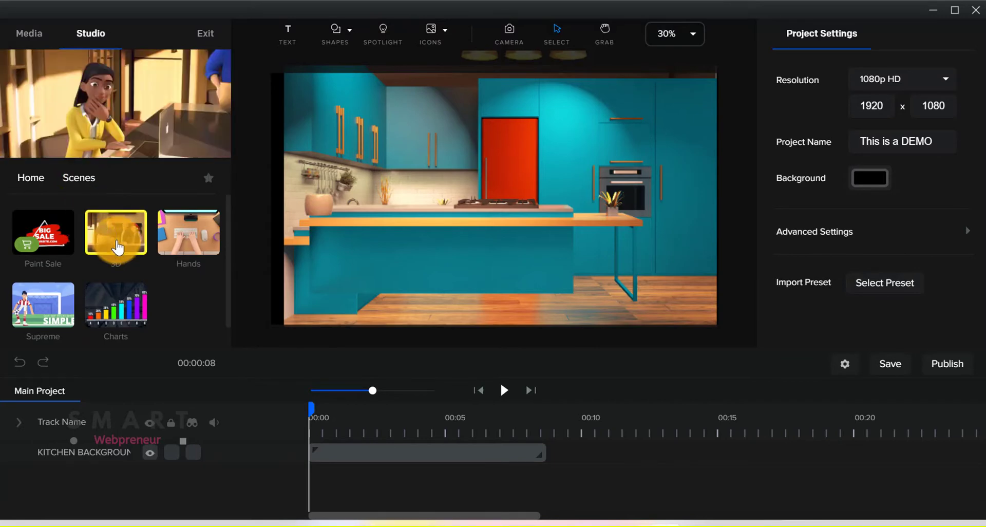
{"action": "left_click", "coordinate": [128, 242]}
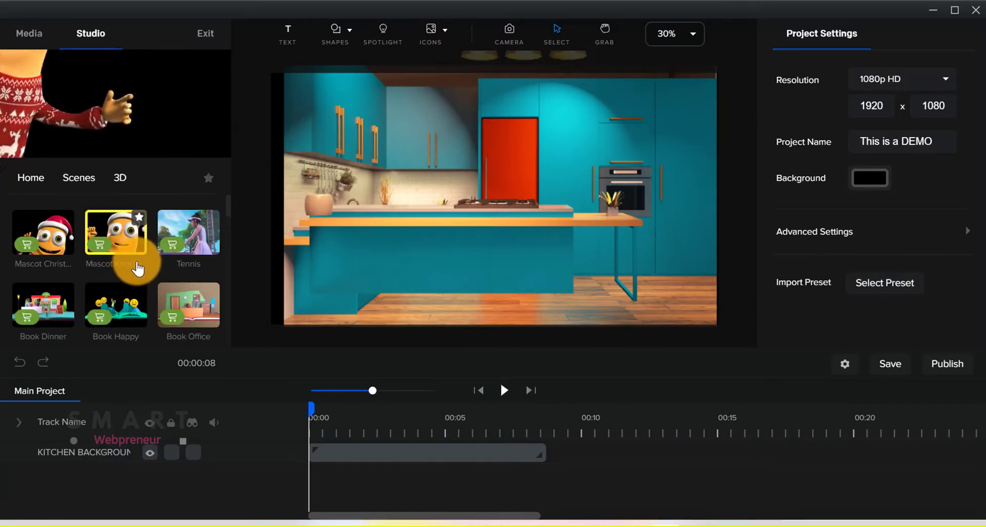
{"action": "scroll", "coordinate": [137, 267], "scroll_direction": "down", "scroll_amount": 1}
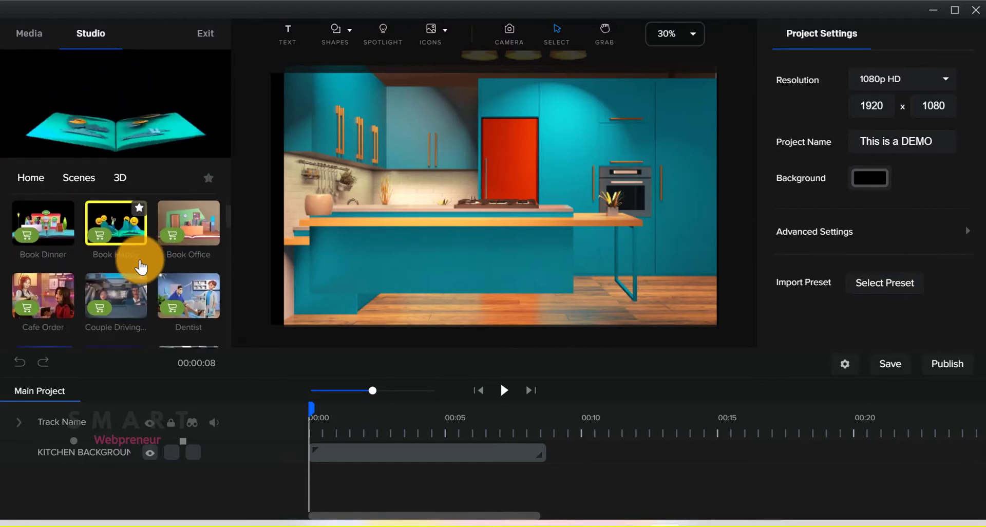
{"action": "scroll", "coordinate": [141, 266], "scroll_direction": "down", "scroll_amount": 1}
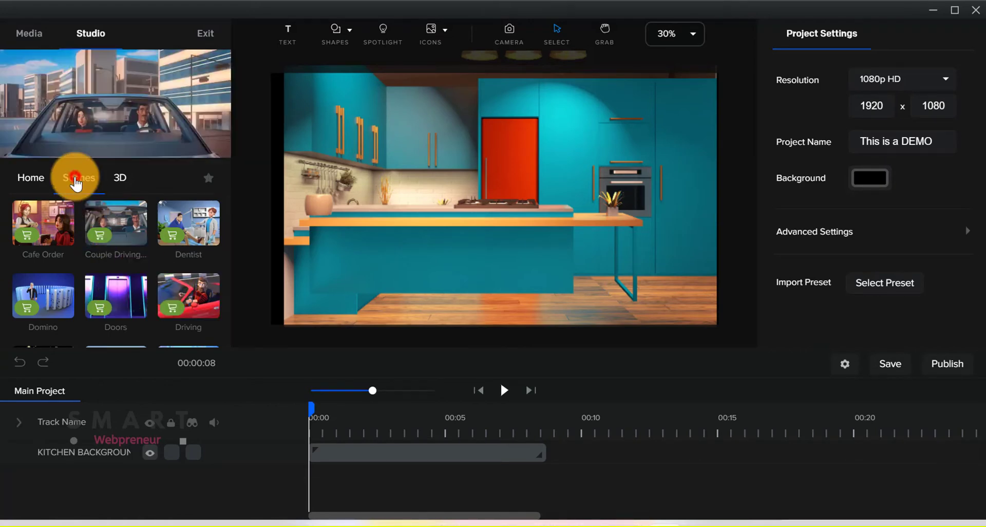
Look at the Hands scenes and return to the scene category list.
{"action": "left_click", "coordinate": [75, 184]}
{"action": "left_click", "coordinate": [176, 221]}
{"action": "left_click", "coordinate": [72, 179]}
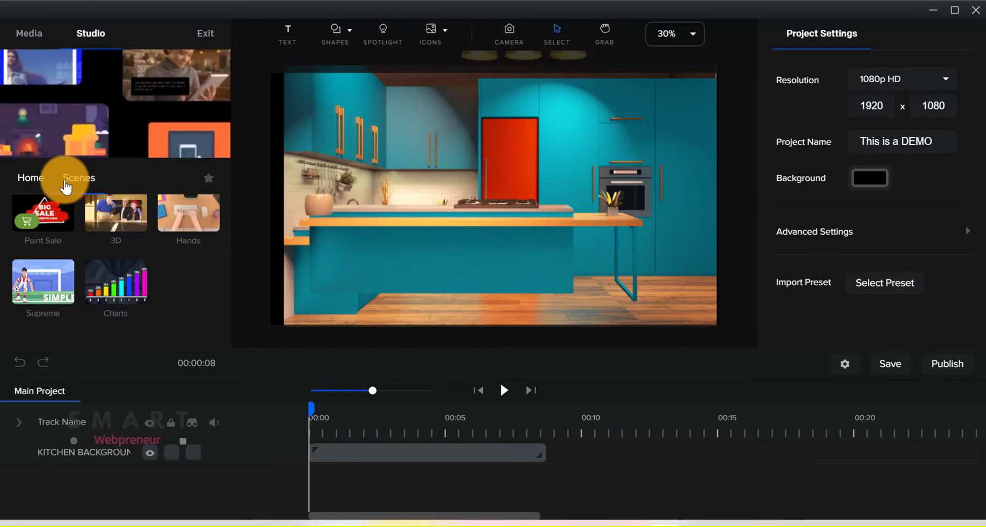
Open the Characters category and browse its 3D characters.
{"action": "left_click", "coordinate": [26, 180]}
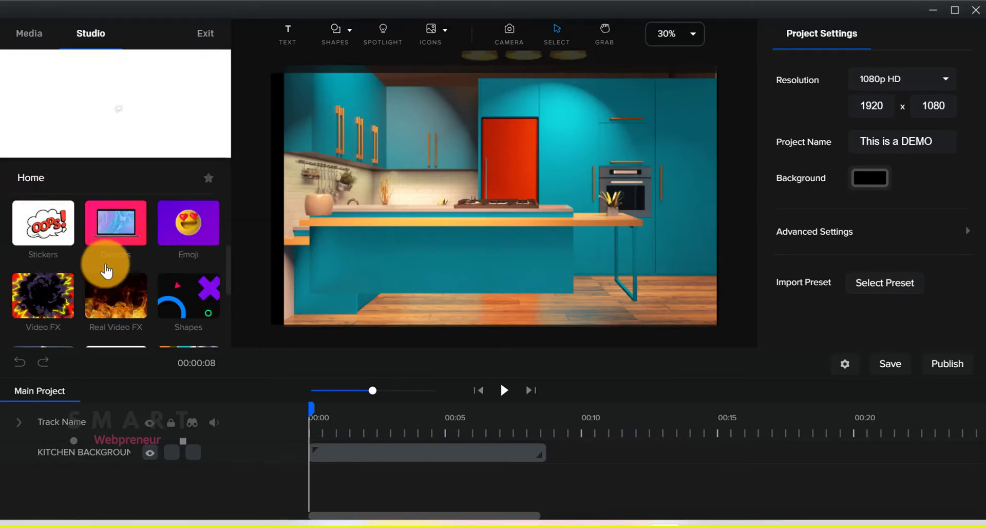
{"action": "scroll", "coordinate": [149, 267], "scroll_direction": "up", "scroll_amount": 3}
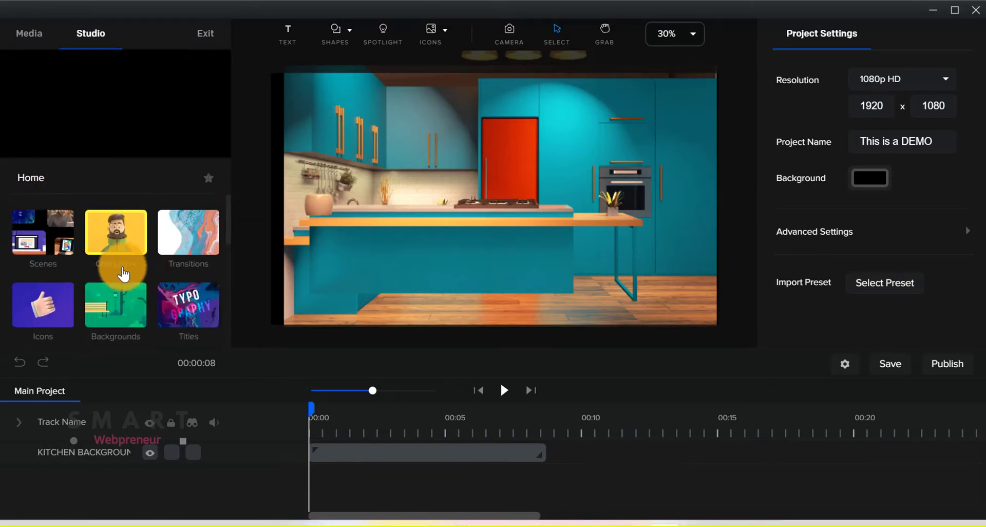
{"action": "left_click", "coordinate": [107, 244]}
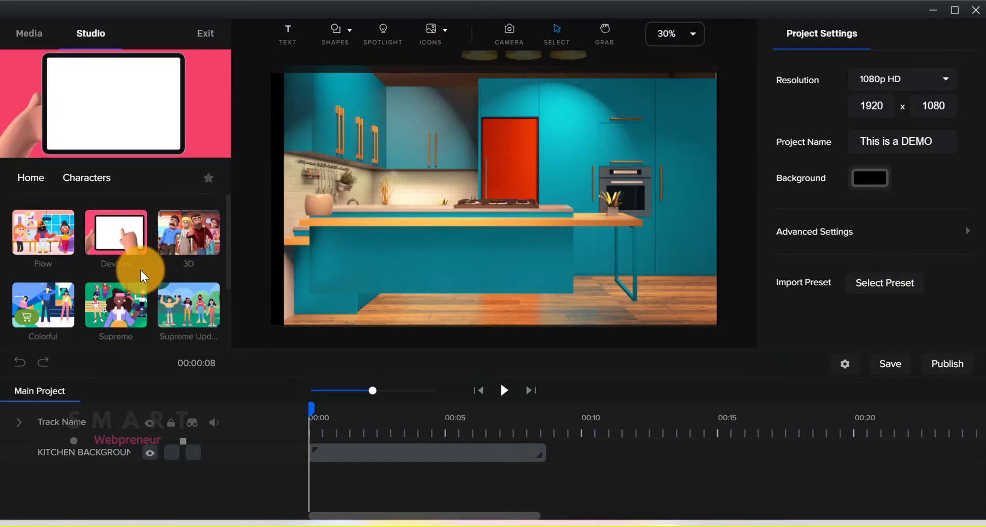
{"action": "left_click", "coordinate": [191, 251]}
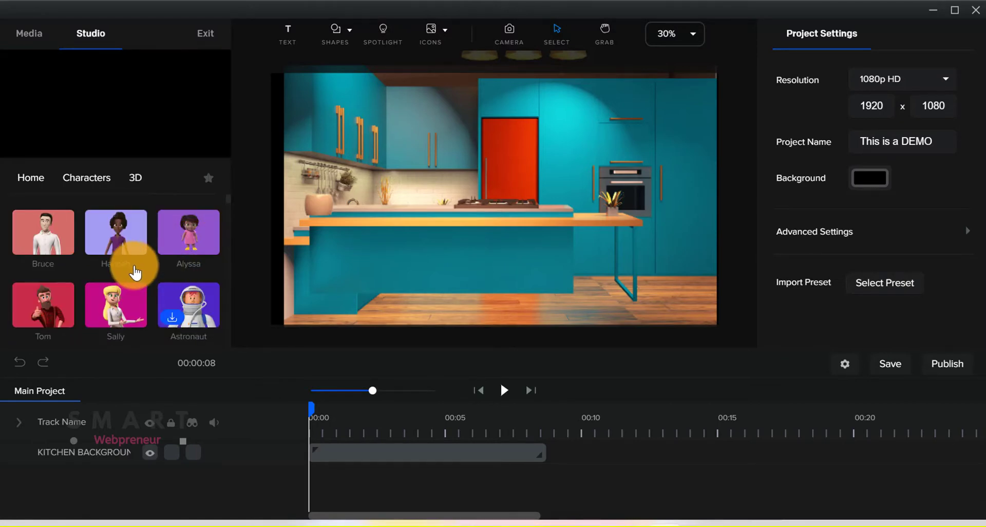
{"action": "scroll", "coordinate": [120, 280], "scroll_direction": "down", "scroll_amount": 2}
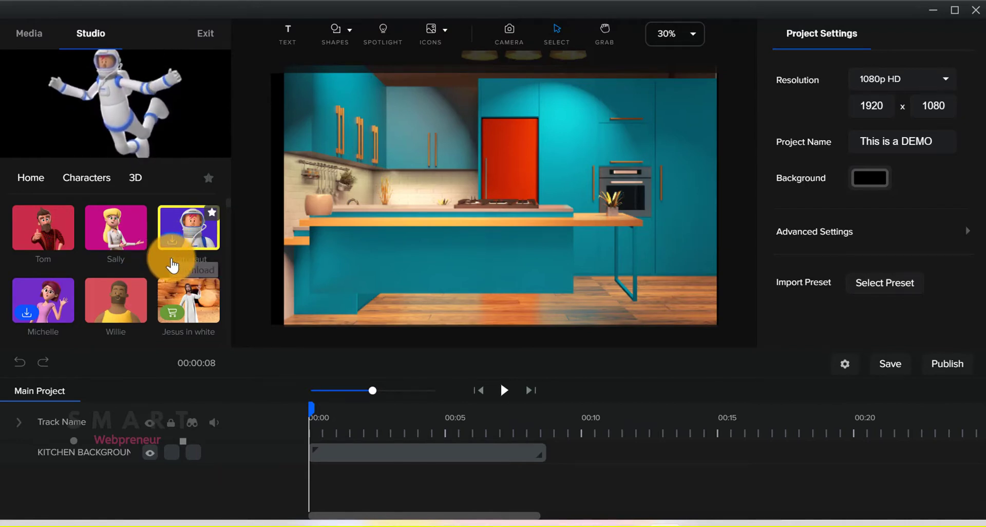
{"action": "scroll", "coordinate": [172, 265], "scroll_direction": "down", "scroll_amount": 4}
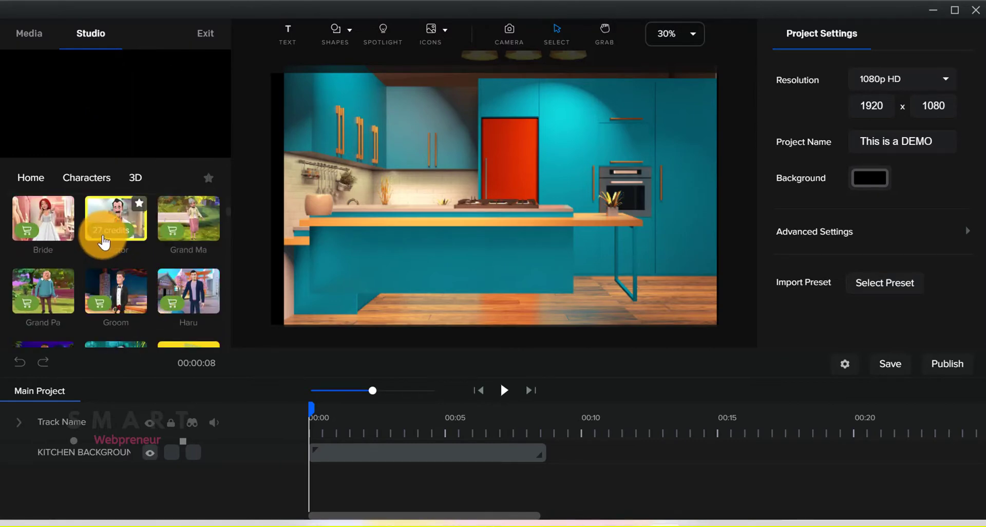
{"action": "mouse_move", "coordinate": [91, 255]}
{"action": "scroll", "coordinate": [110, 264], "scroll_direction": "down", "scroll_amount": 4}
{"action": "mouse_move", "coordinate": [109, 284]}
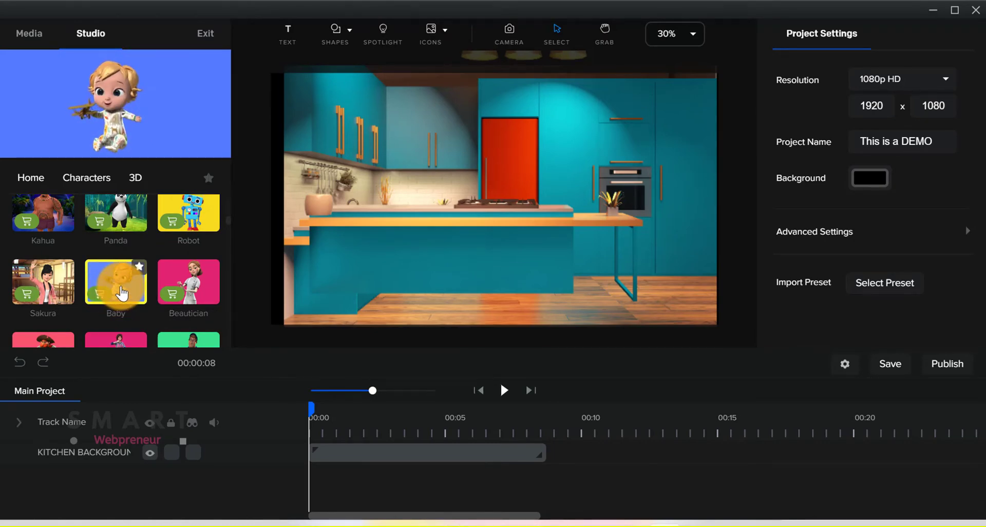
Browse the Supreme character collection.
{"action": "left_click", "coordinate": [86, 178]}
{"action": "left_click", "coordinate": [102, 230]}
{"action": "scroll", "coordinate": [139, 280], "scroll_direction": "up", "scroll_amount": 2}
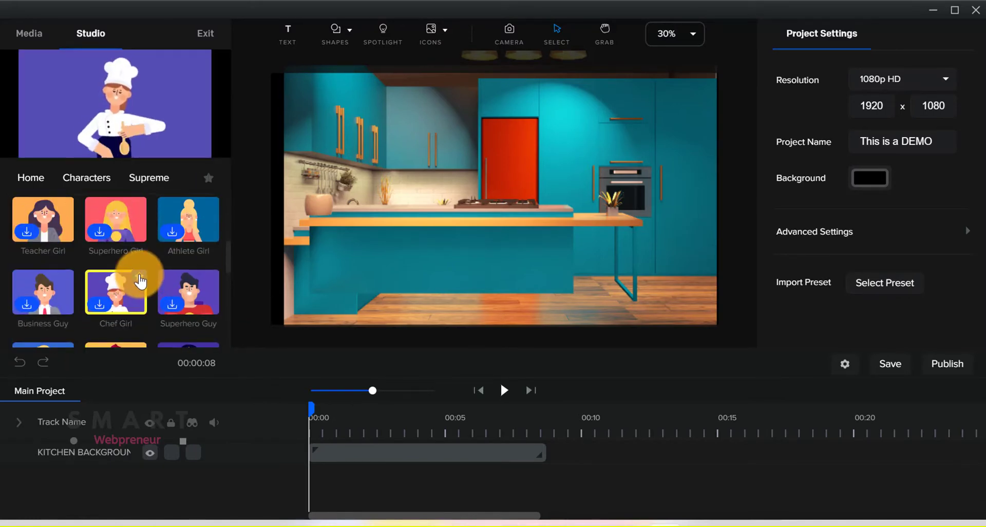
{"action": "scroll", "coordinate": [154, 273], "scroll_direction": "down", "scroll_amount": 3}
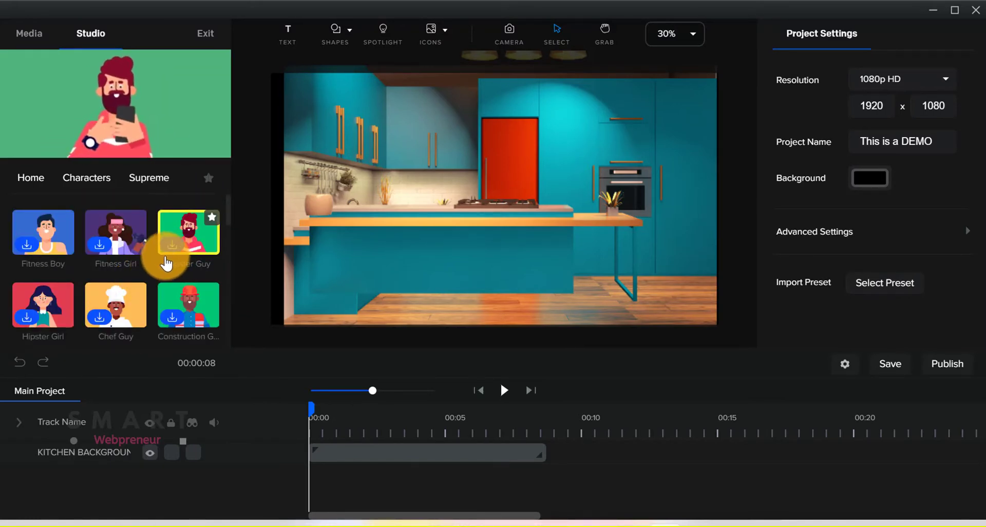
{"action": "scroll", "coordinate": [154, 267], "scroll_direction": "down", "scroll_amount": 5}
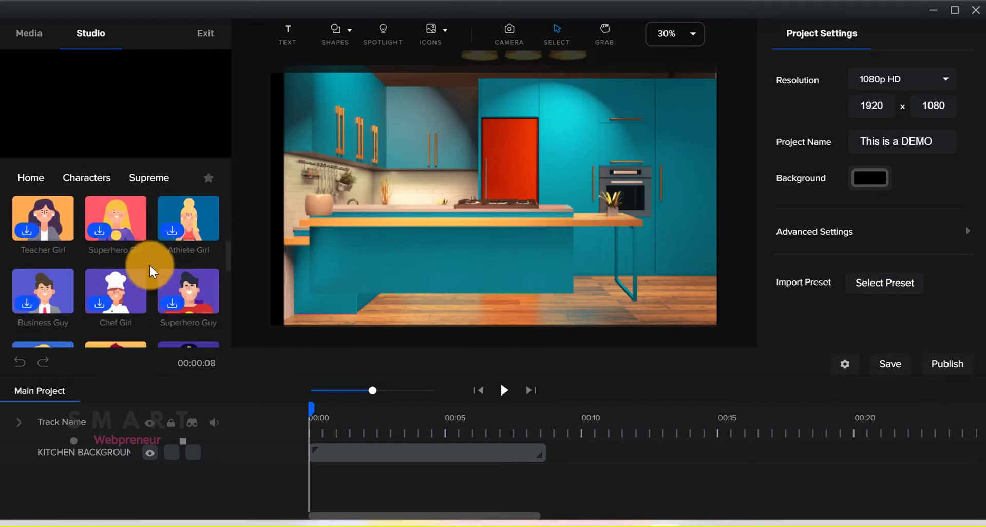
{"action": "scroll", "coordinate": [149, 277], "scroll_direction": "down", "scroll_amount": 3}
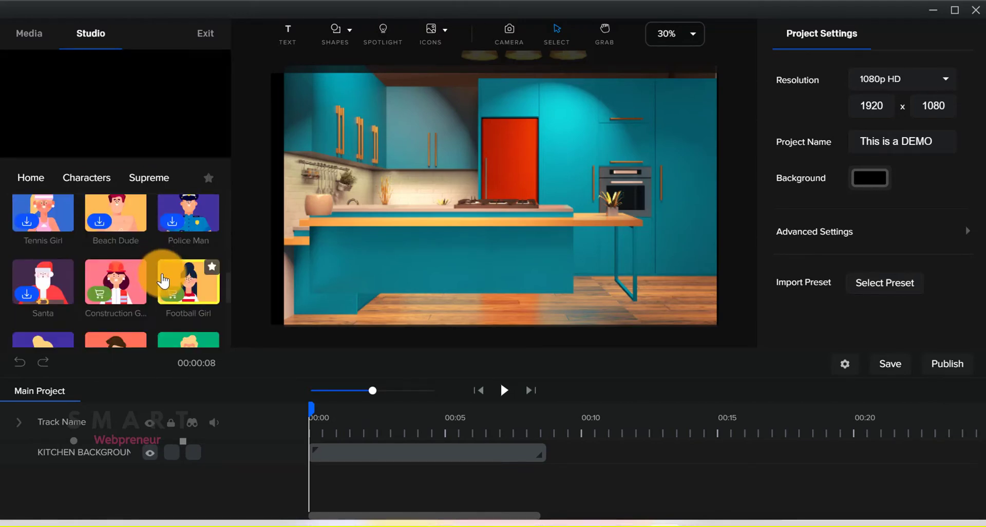
{"action": "mouse_move", "coordinate": [163, 281]}
{"action": "scroll", "coordinate": [160, 277], "scroll_direction": "up", "scroll_amount": 3}
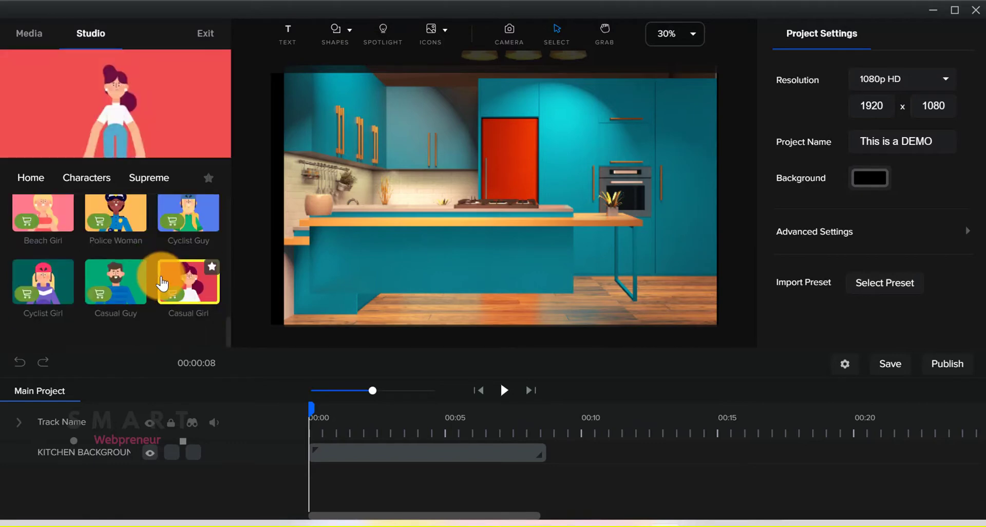
Return to the character categories and reopen the 3D collection.
{"action": "left_click", "coordinate": [86, 177]}
{"action": "left_click", "coordinate": [197, 235]}
{"action": "mouse_move", "coordinate": [154, 260]}
{"action": "scroll", "coordinate": [157, 288], "scroll_direction": "down", "scroll_amount": 1}
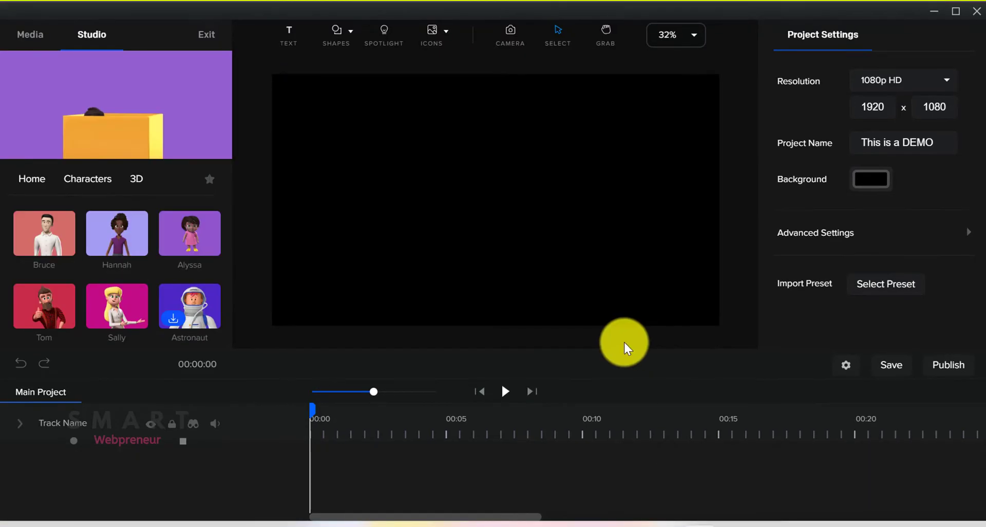
Place Willie on the canvas at scale 114, lowered, performing Push Ups.
{"action": "scroll", "coordinate": [155, 277], "scroll_direction": "down", "scroll_amount": 1}
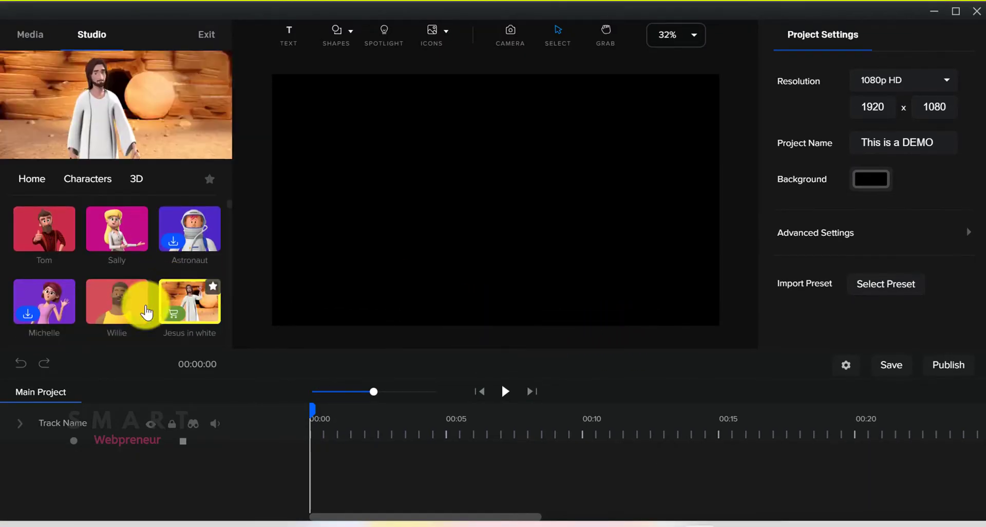
{"action": "left_click_drag", "start_coordinate": [123, 307], "coordinate": [462, 221]}
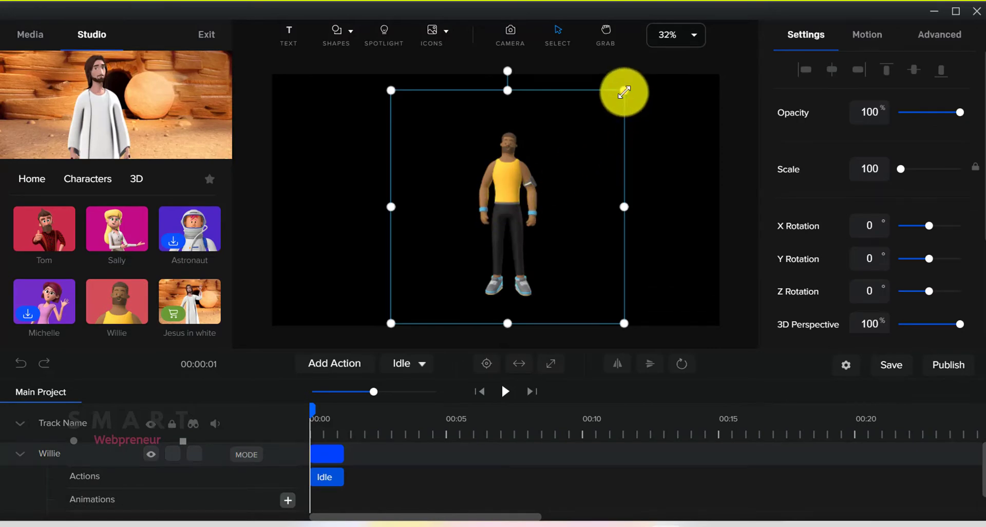
{"action": "left_click_drag", "start_coordinate": [624, 92], "coordinate": [671, 72]}
{"action": "left_click_drag", "start_coordinate": [508, 174], "coordinate": [514, 210]}
{"action": "left_click", "coordinate": [408, 363]}
{"action": "left_click", "coordinate": [429, 330]}
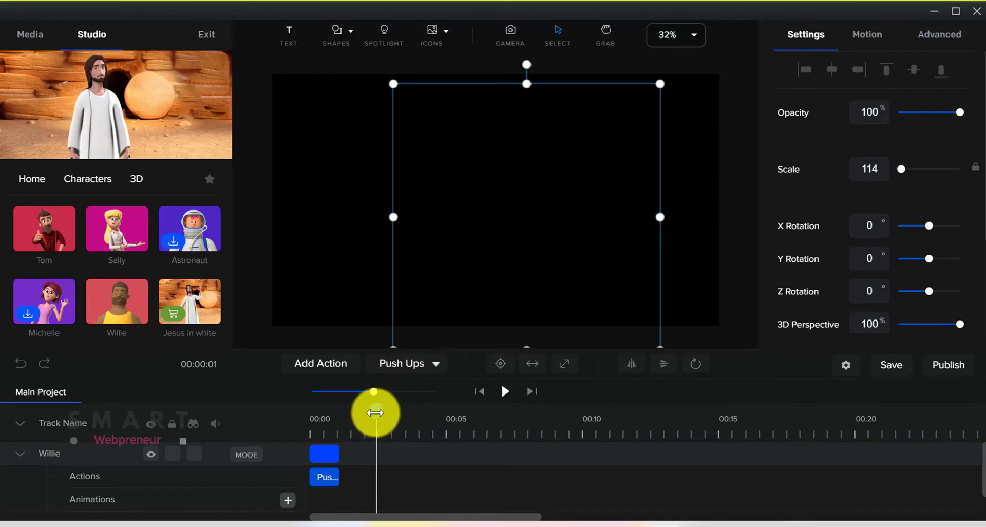
{"action": "left_click_drag", "start_coordinate": [377, 413], "coordinate": [312, 412]}
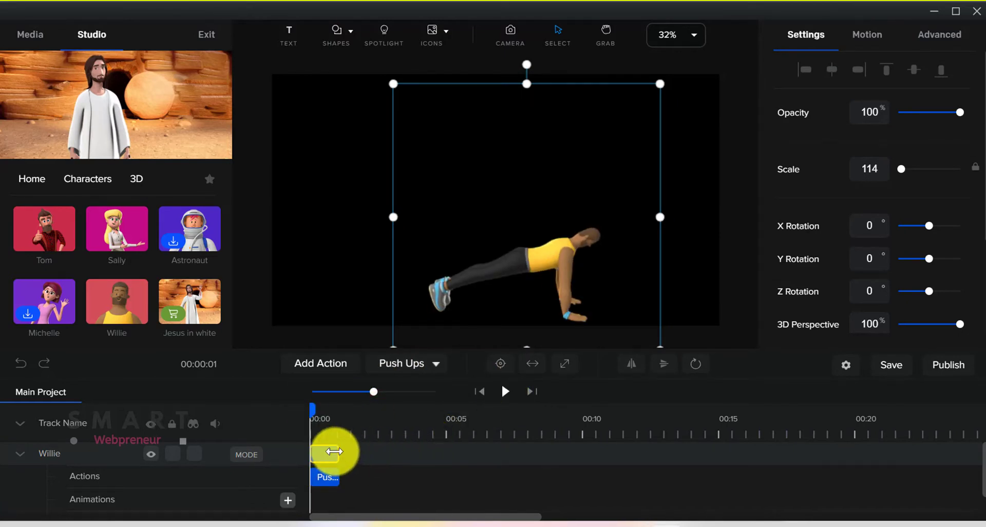
Duplicate Willie's clip on the timeline.
{"action": "left_click", "coordinate": [334, 451]}
{"action": "right_click", "coordinate": [327, 452]}
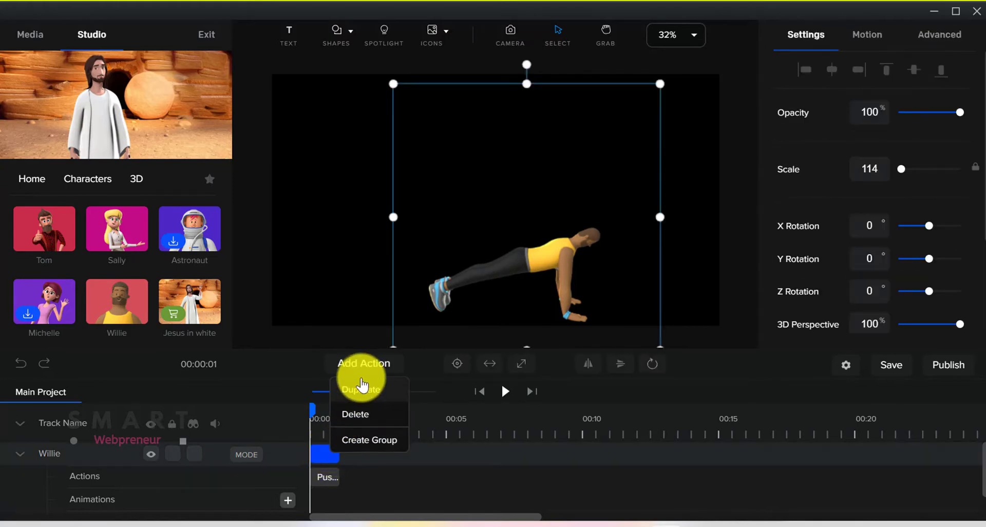
{"action": "left_click", "coordinate": [362, 388]}
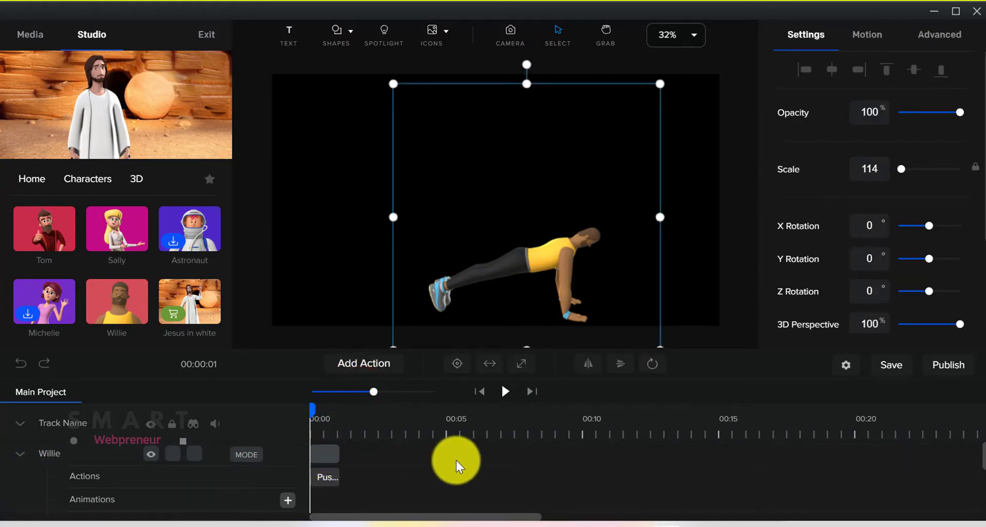
{"action": "scroll", "coordinate": [459, 469], "scroll_direction": "down", "scroll_amount": 3}
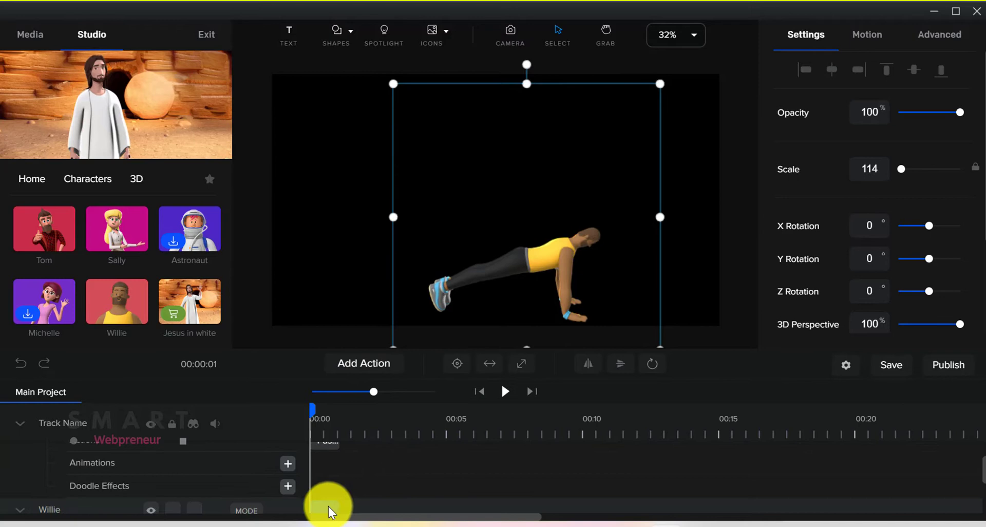
Add a Happy action to the duplicate Willie and play the animation from the start.
{"action": "left_click", "coordinate": [362, 503]}
{"action": "left_click_drag", "start_coordinate": [314, 413], "coordinate": [356, 411]}
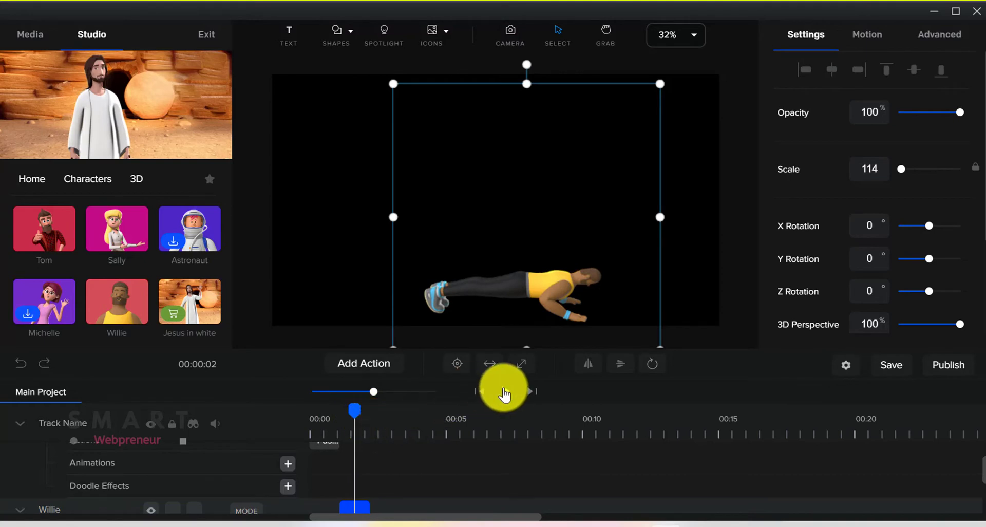
{"action": "left_click", "coordinate": [405, 363]}
{"action": "left_click", "coordinate": [350, 365]}
{"action": "left_click", "coordinate": [373, 249]}
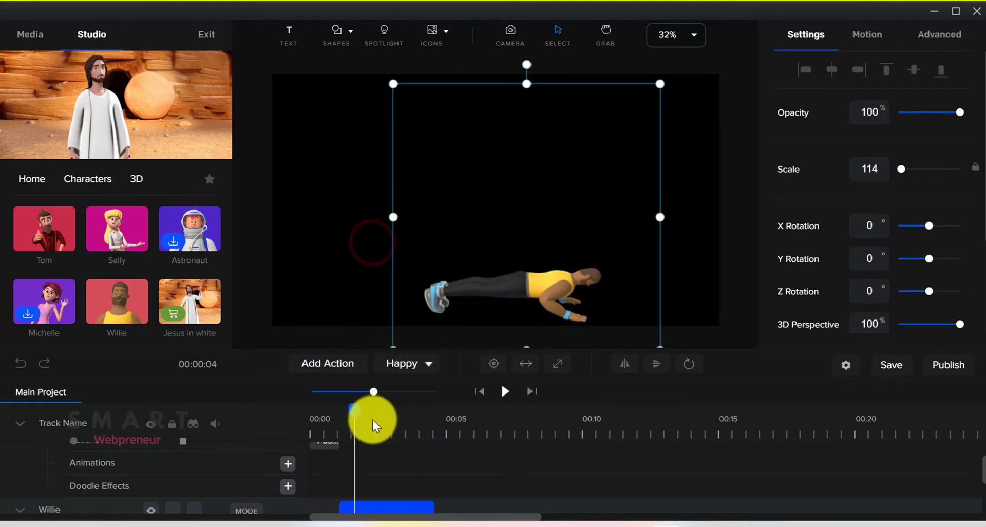
{"action": "left_click_drag", "start_coordinate": [352, 409], "coordinate": [259, 416]}
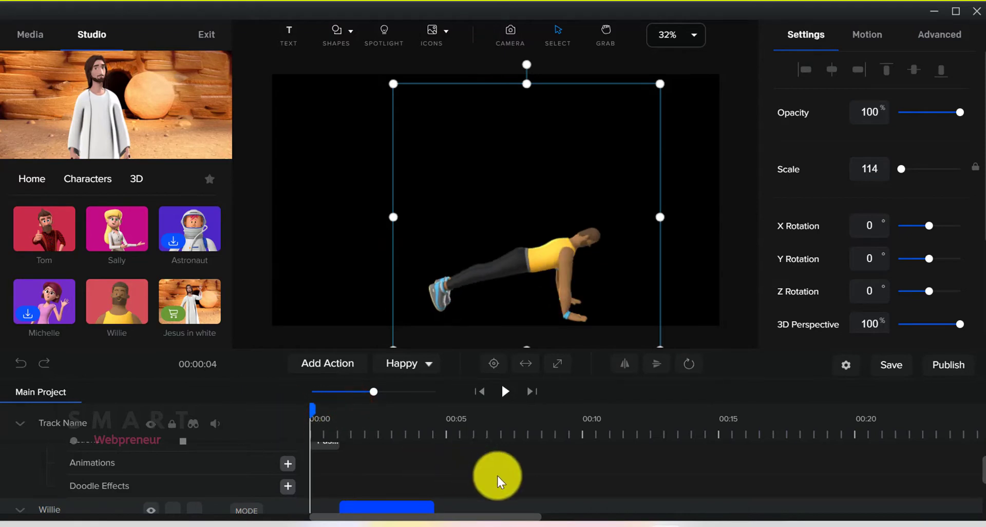
{"action": "left_click", "coordinate": [505, 392]}
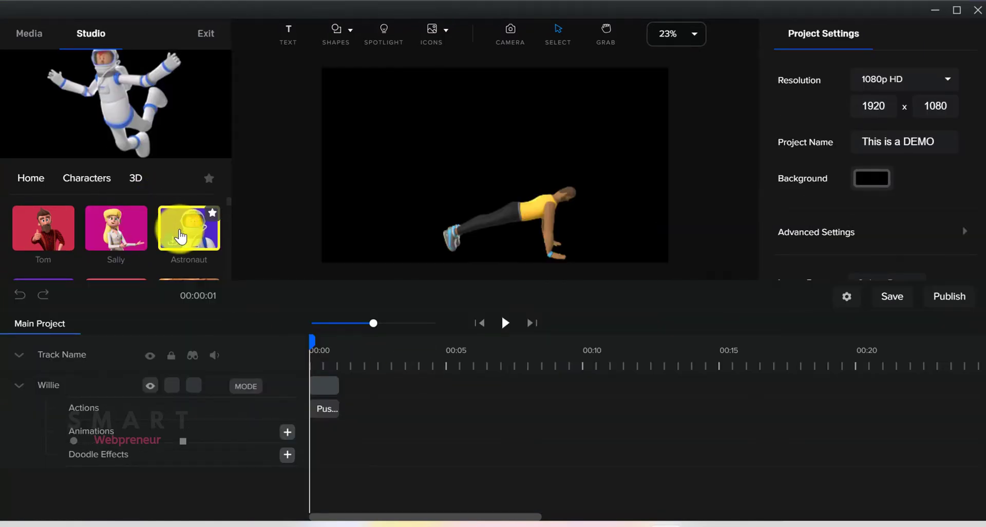
Open the Transitions category and preview its 3D transitions.
{"action": "scroll", "coordinate": [219, 241], "scroll_direction": "down", "scroll_amount": 3}
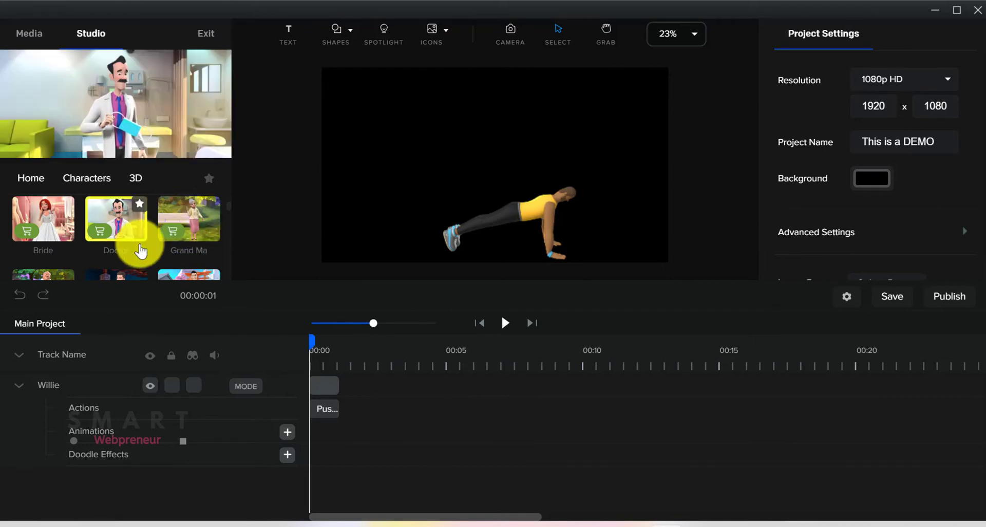
{"action": "scroll", "coordinate": [141, 252], "scroll_direction": "down", "scroll_amount": 1}
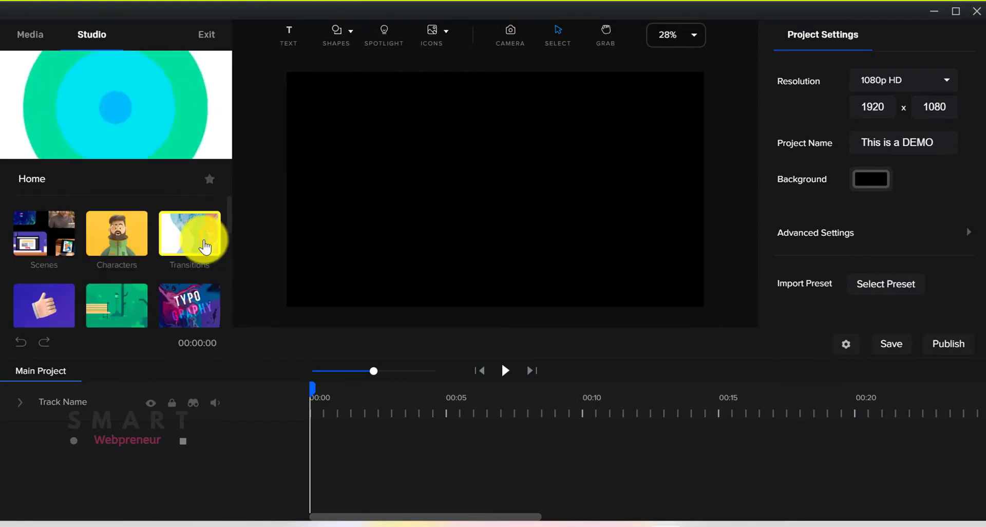
{"action": "left_click", "coordinate": [204, 246]}
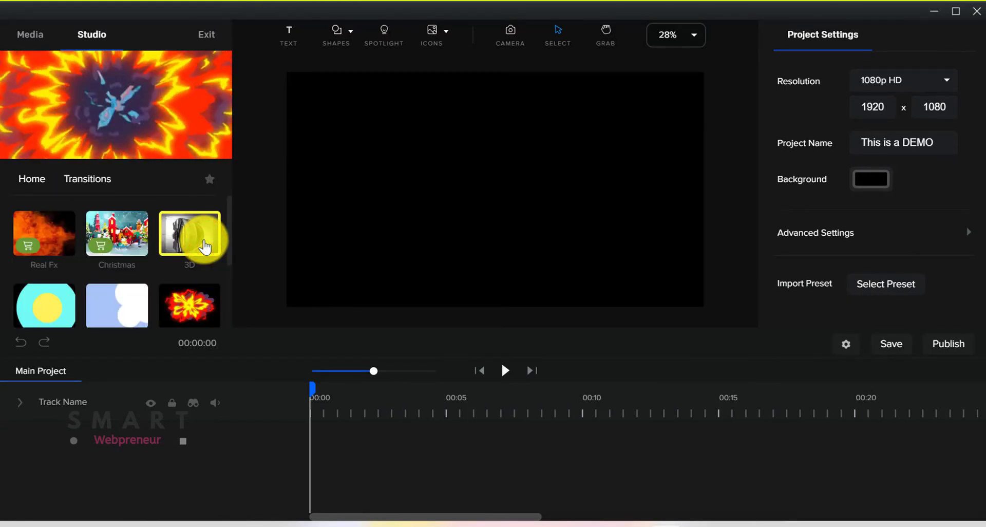
{"action": "left_click", "coordinate": [196, 241]}
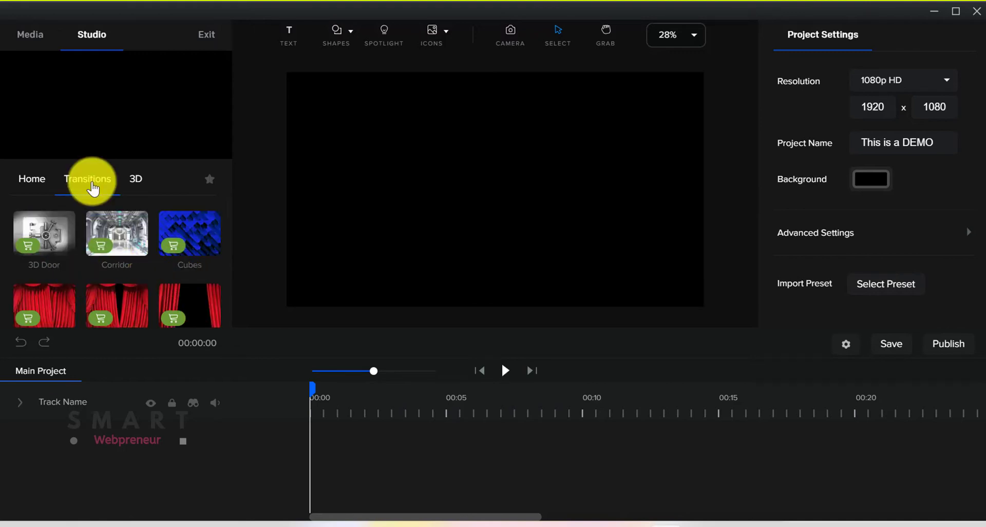
{"action": "left_click", "coordinate": [91, 185]}
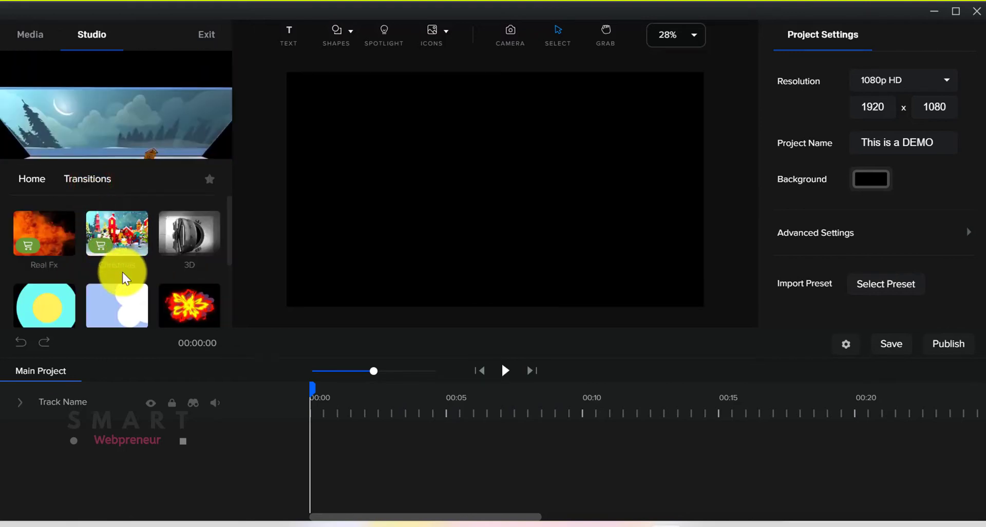
View the In & Out transitions and scroll through their thumbnails.
{"action": "scroll", "coordinate": [124, 279], "scroll_direction": "down", "scroll_amount": 2}
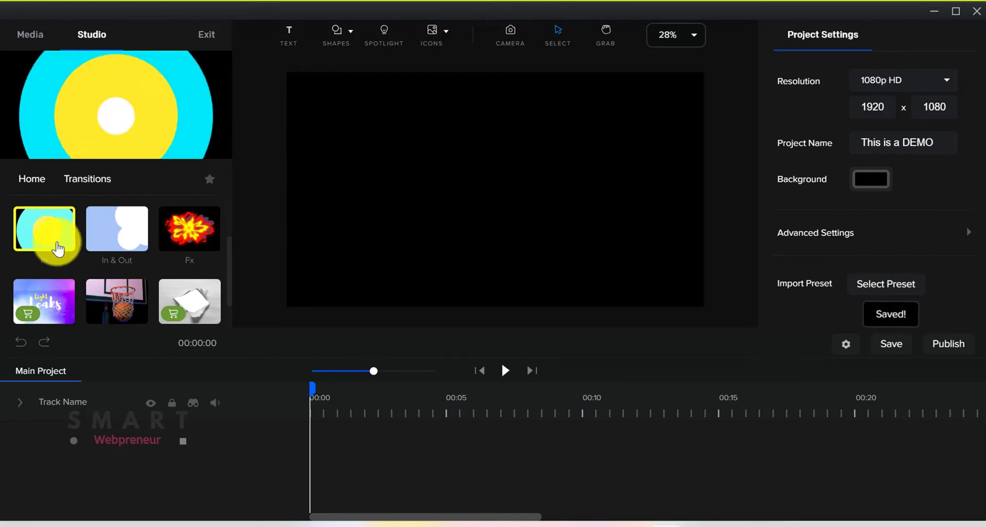
{"action": "scroll", "coordinate": [92, 262], "scroll_direction": "up", "scroll_amount": 1}
{"action": "left_click", "coordinate": [128, 275]}
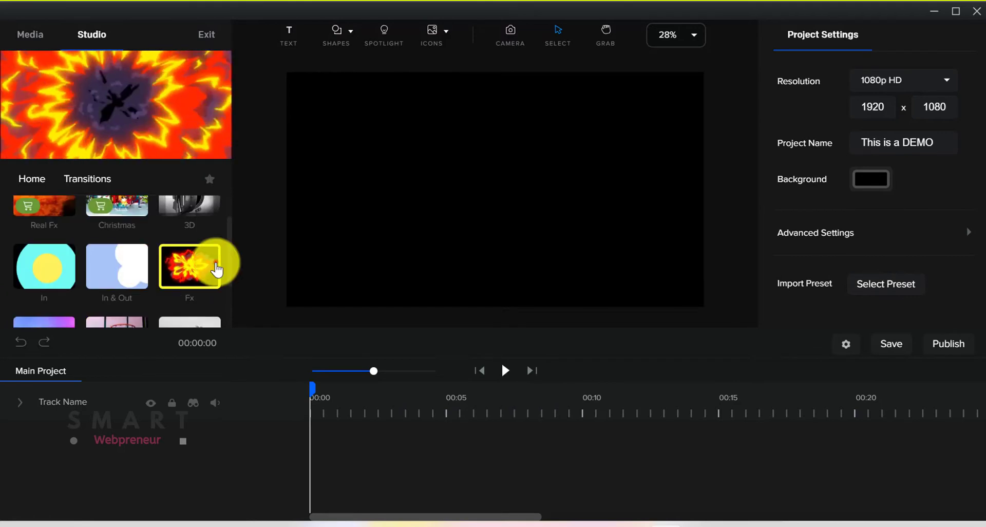
{"action": "scroll", "coordinate": [180, 259], "scroll_direction": "down", "scroll_amount": 2}
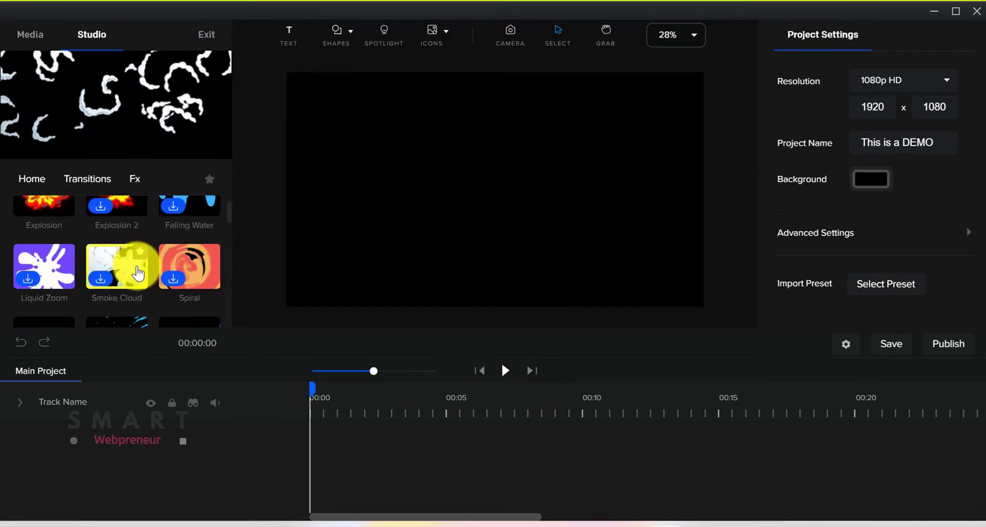
{"action": "scroll", "coordinate": [56, 247], "scroll_direction": "up", "scroll_amount": 1}
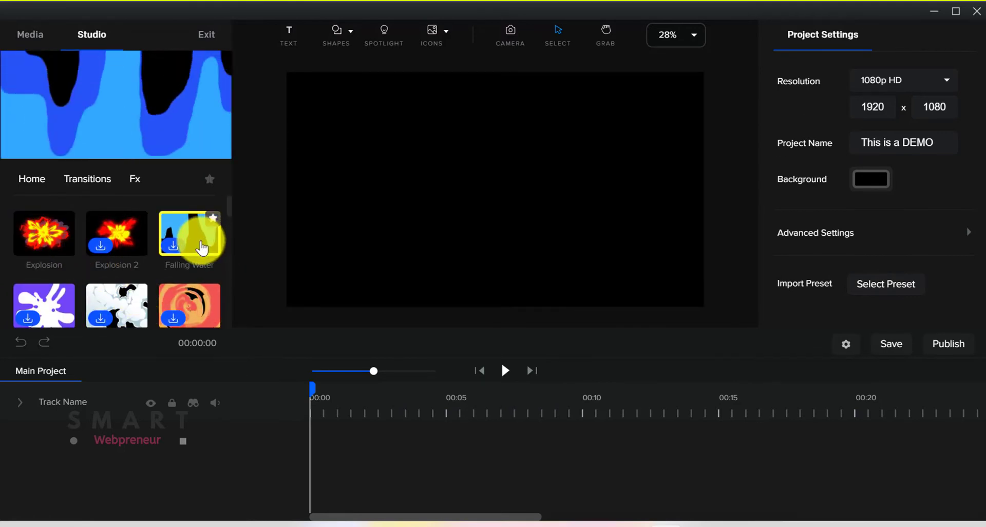
{"action": "scroll", "coordinate": [192, 257], "scroll_direction": "down", "scroll_amount": 3}
{"action": "scroll", "coordinate": [118, 295], "scroll_direction": "down", "scroll_amount": 1}
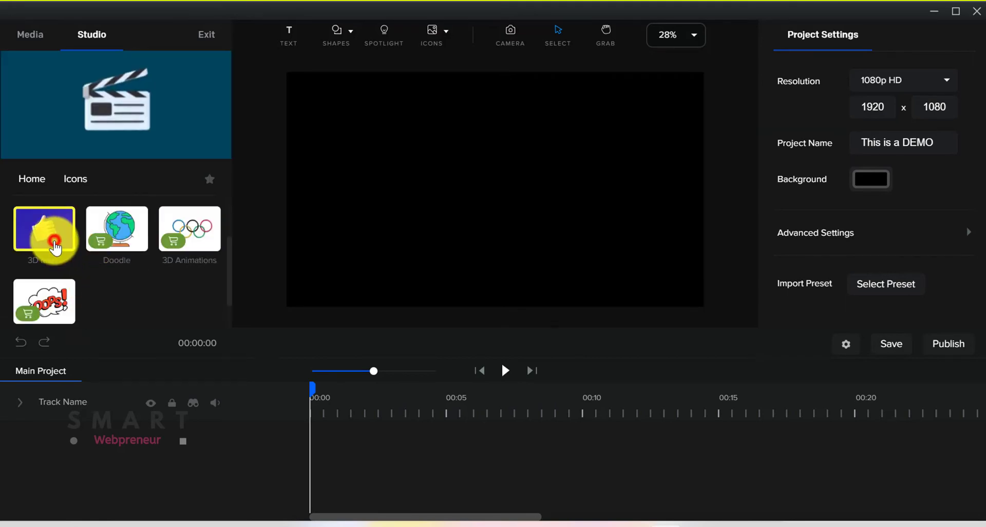
Scroll through the 3D Icons collection, then return to the Icons categories.
{"action": "left_click", "coordinate": [45, 238]}
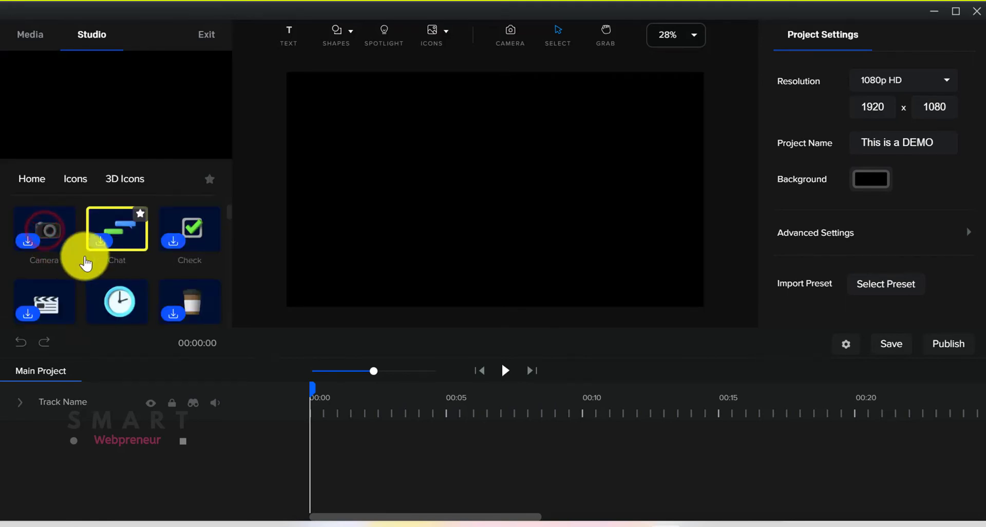
{"action": "scroll", "coordinate": [164, 267], "scroll_direction": "down", "scroll_amount": 8}
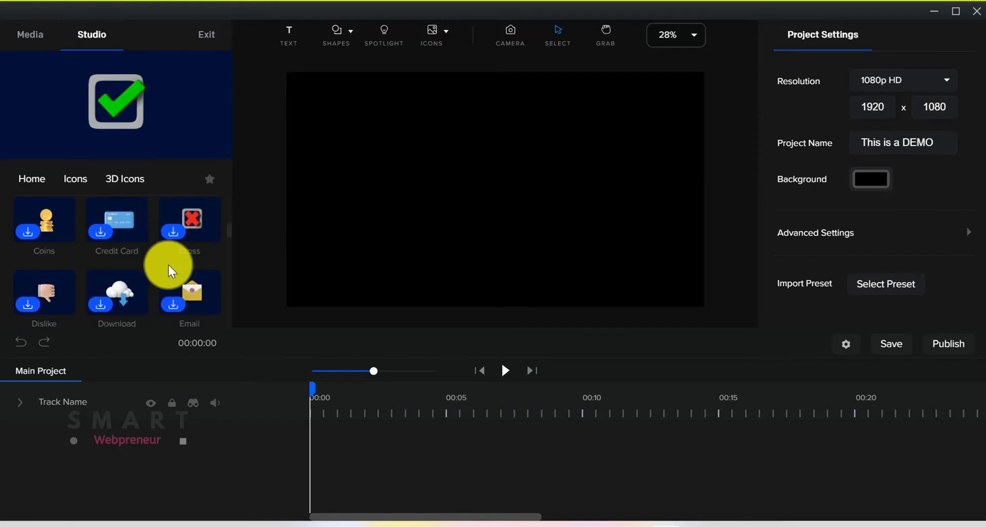
{"action": "scroll", "coordinate": [163, 263], "scroll_direction": "down", "scroll_amount": 10}
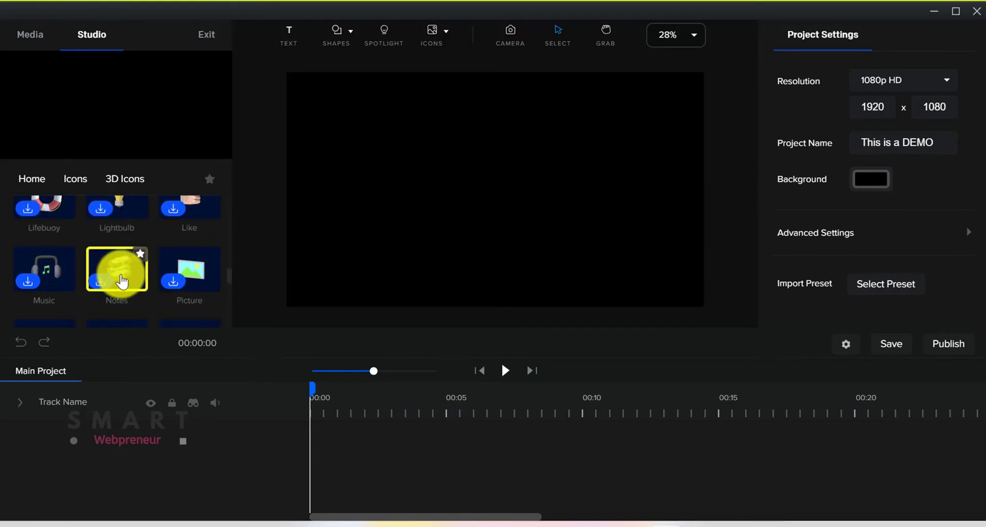
{"action": "scroll", "coordinate": [165, 268], "scroll_direction": "down", "scroll_amount": 2}
{"action": "left_click", "coordinate": [77, 186]}
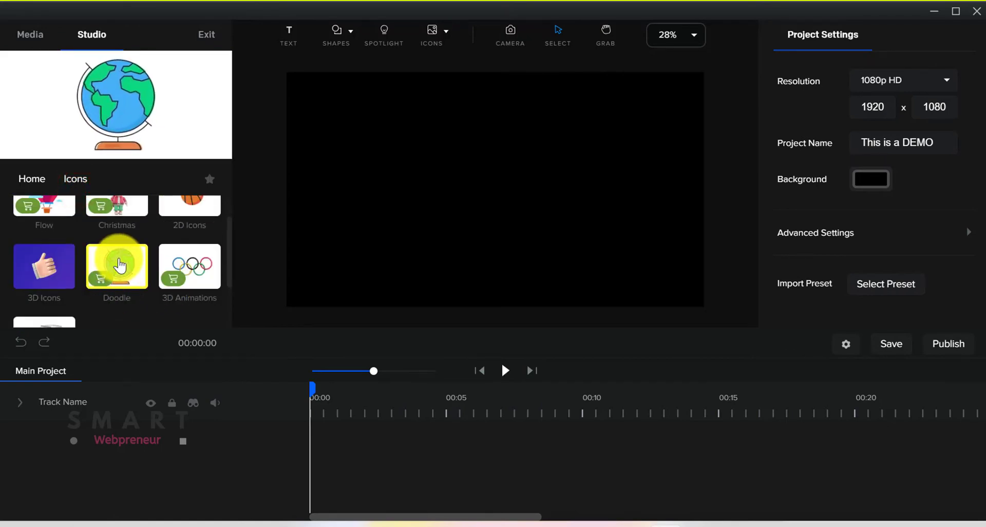
{"action": "left_click", "coordinate": [32, 183]}
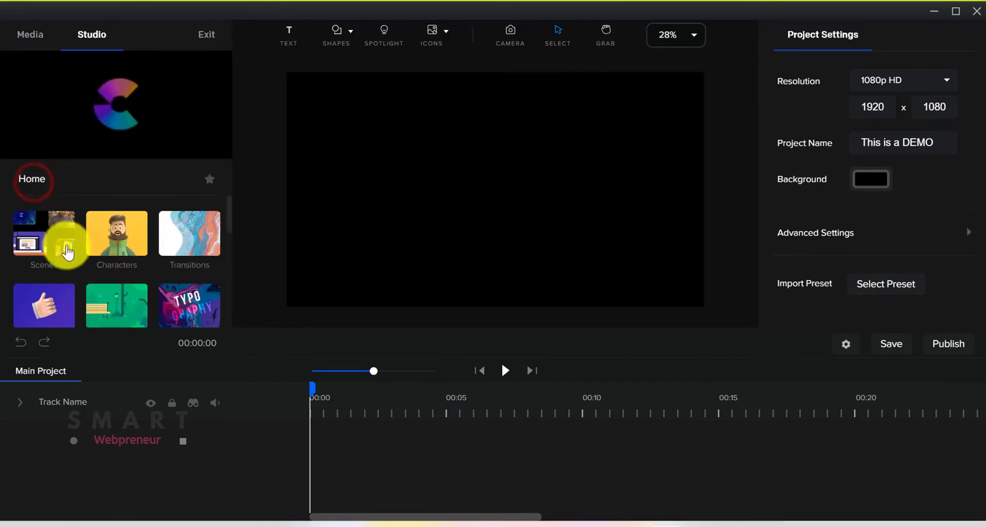
{"action": "scroll", "coordinate": [152, 277], "scroll_direction": "down", "scroll_amount": 1}
{"action": "left_click", "coordinate": [109, 232]}
{"action": "left_click", "coordinate": [110, 257]}
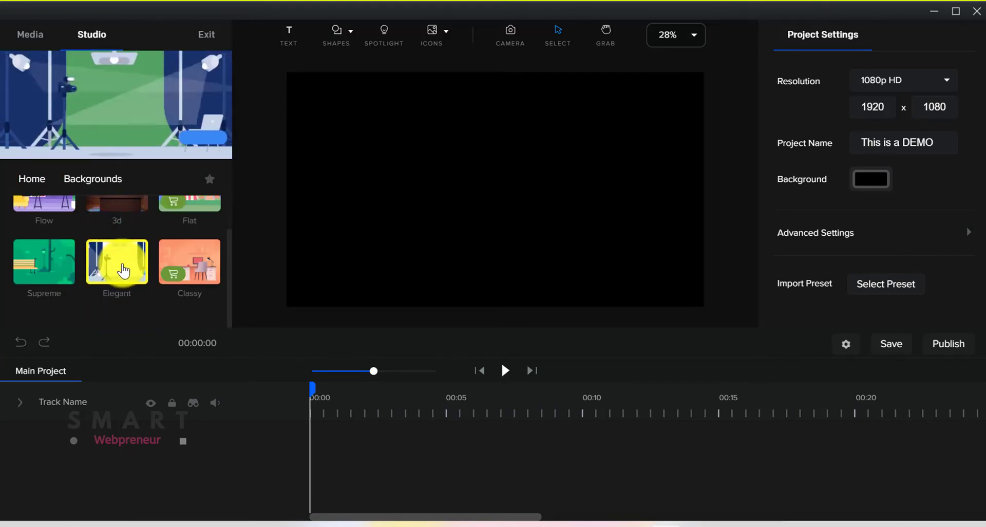
{"action": "scroll", "coordinate": [124, 270], "scroll_direction": "up", "scroll_amount": 1}
{"action": "left_click", "coordinate": [122, 252]}
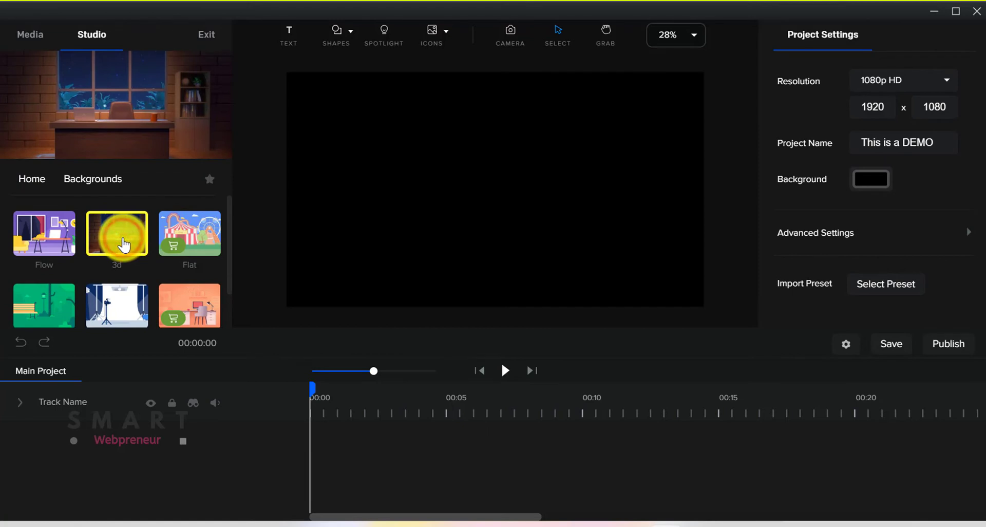
{"action": "left_click", "coordinate": [116, 242]}
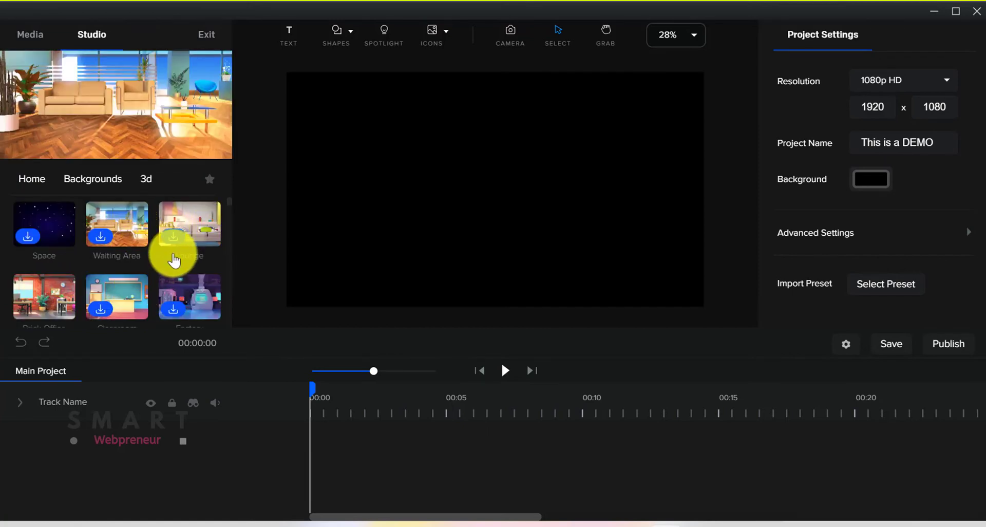
{"action": "scroll", "coordinate": [172, 254], "scroll_direction": "down", "scroll_amount": 3}
{"action": "scroll", "coordinate": [175, 263], "scroll_direction": "down", "scroll_amount": 4}
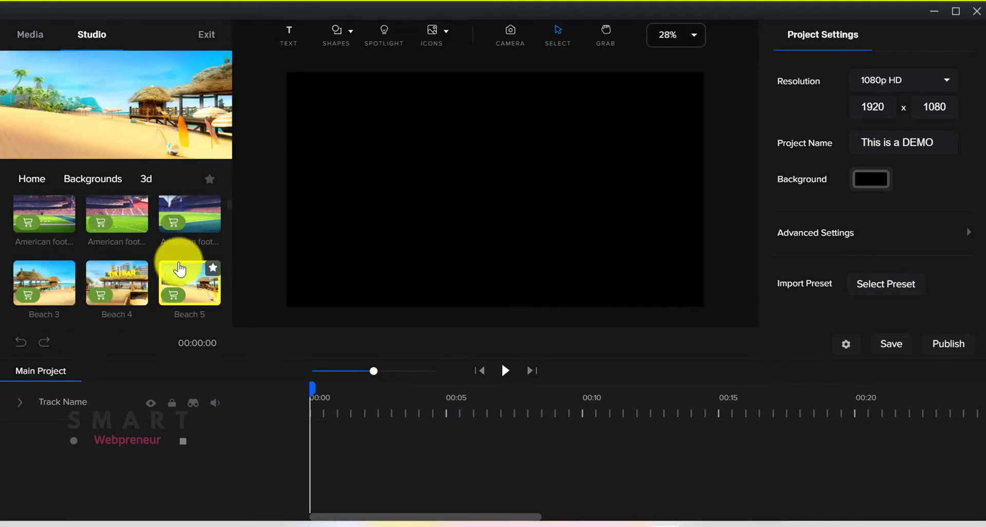
{"action": "left_click", "coordinate": [113, 190]}
{"action": "left_click", "coordinate": [49, 185]}
{"action": "left_click", "coordinate": [193, 288]}
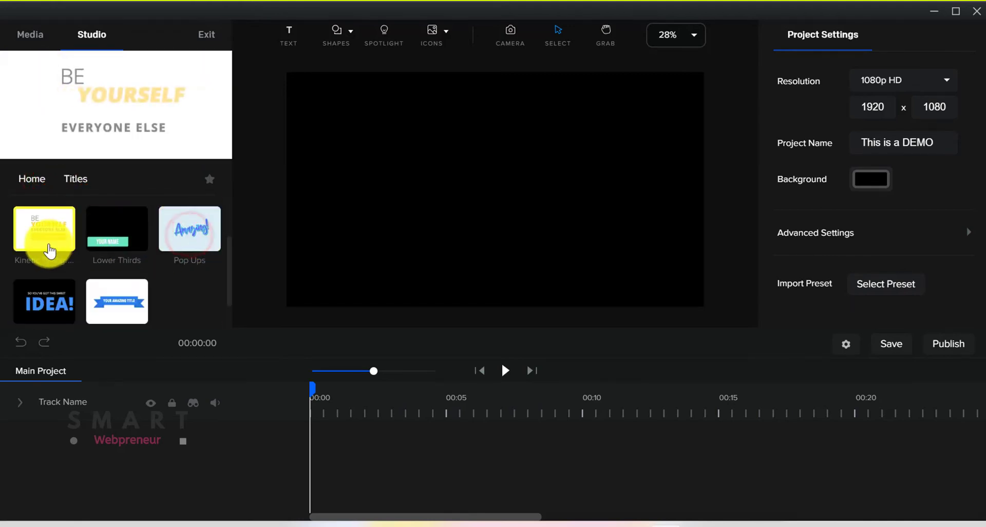
{"action": "left_click", "coordinate": [193, 229]}
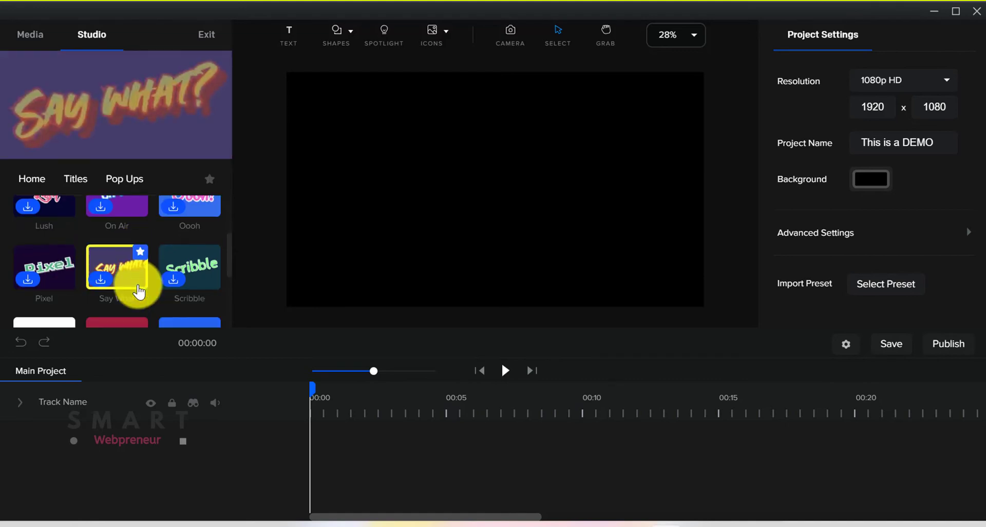
{"action": "left_click", "coordinate": [77, 177]}
{"action": "left_click", "coordinate": [61, 280]}
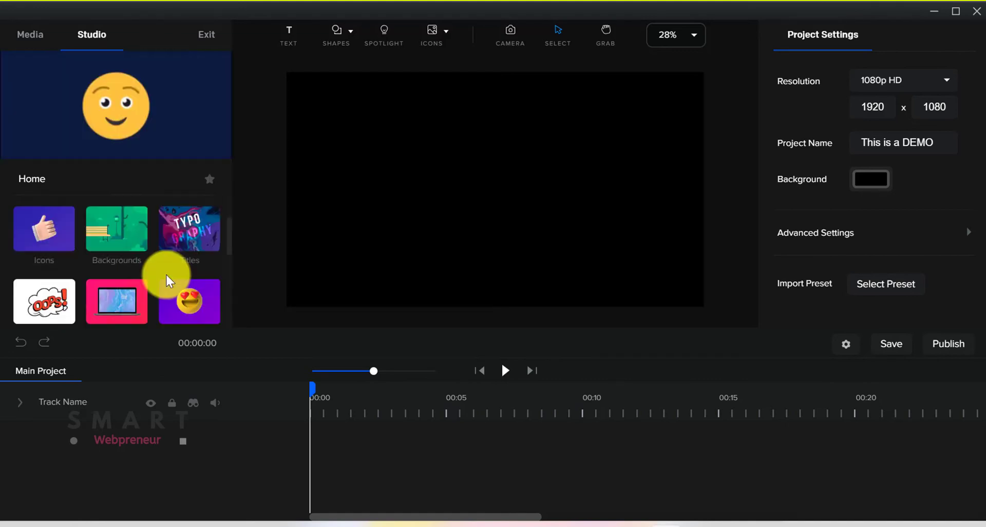
{"action": "left_click", "coordinate": [194, 220]}
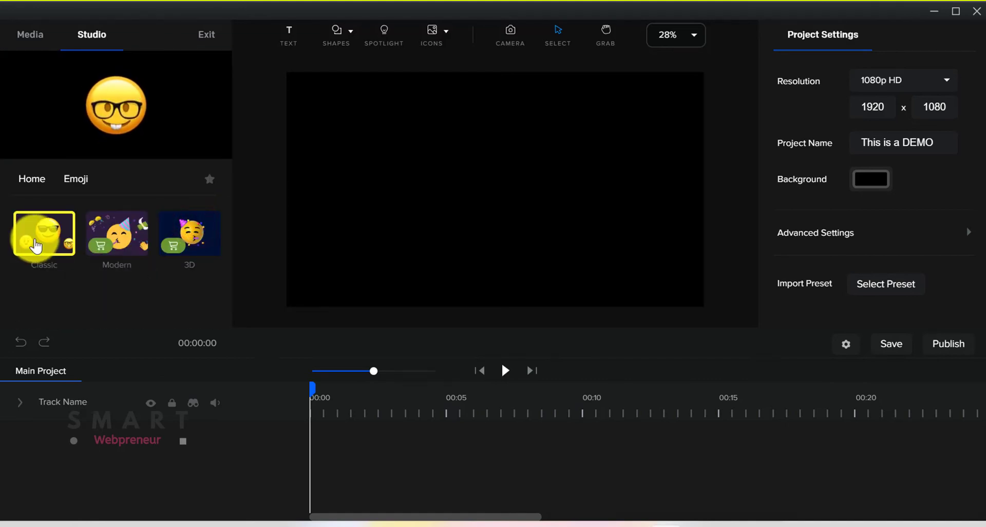
{"action": "left_click", "coordinate": [37, 245]}
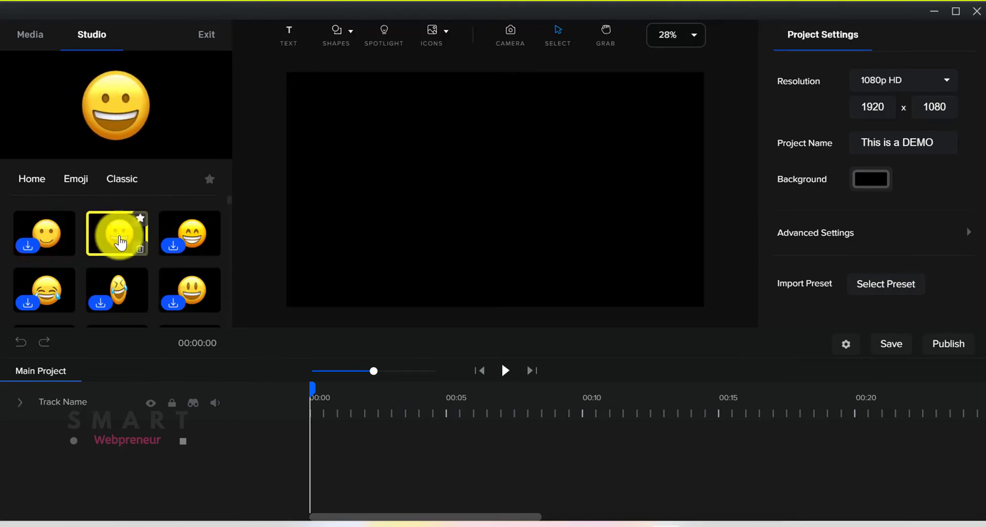
{"action": "scroll", "coordinate": [120, 252], "scroll_direction": "down", "scroll_amount": 2}
{"action": "scroll", "coordinate": [174, 267], "scroll_direction": "down", "scroll_amount": 2}
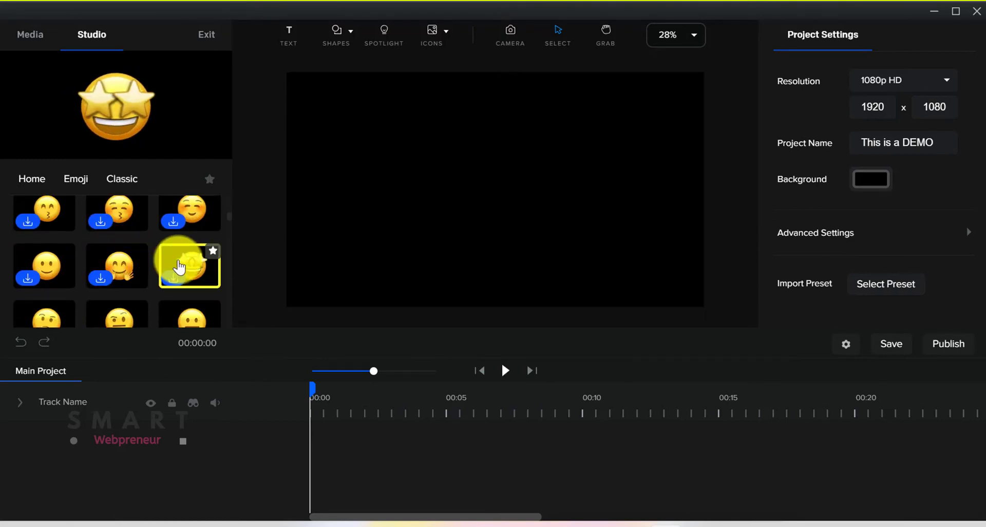
{"action": "scroll", "coordinate": [179, 267], "scroll_direction": "down", "scroll_amount": 2}
{"action": "left_click", "coordinate": [29, 179]}
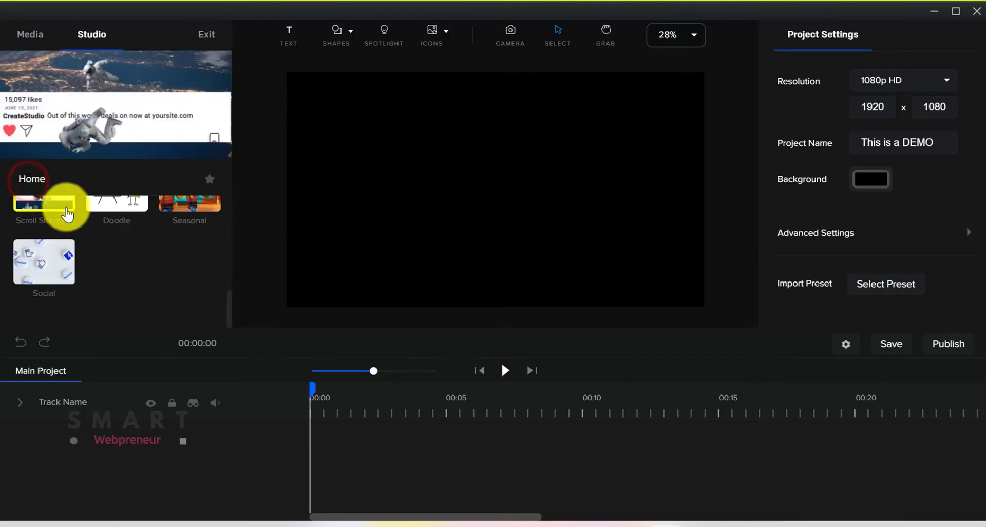
{"action": "scroll", "coordinate": [103, 267], "scroll_direction": "up", "scroll_amount": 2}
{"action": "left_click", "coordinate": [52, 265]}
{"action": "left_click", "coordinate": [49, 238]}
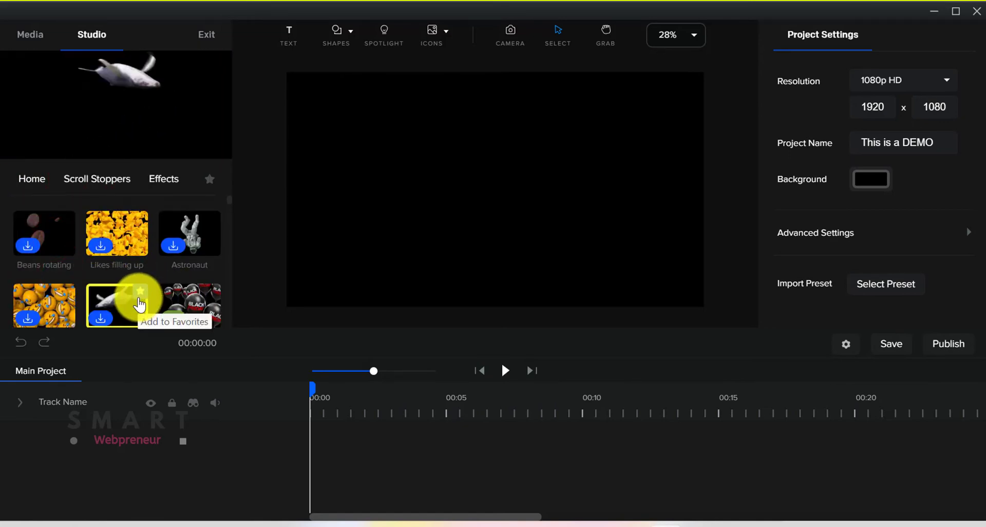
{"action": "left_click", "coordinate": [36, 178]}
{"action": "scroll", "coordinate": [98, 290], "scroll_direction": "down", "scroll_amount": 2}
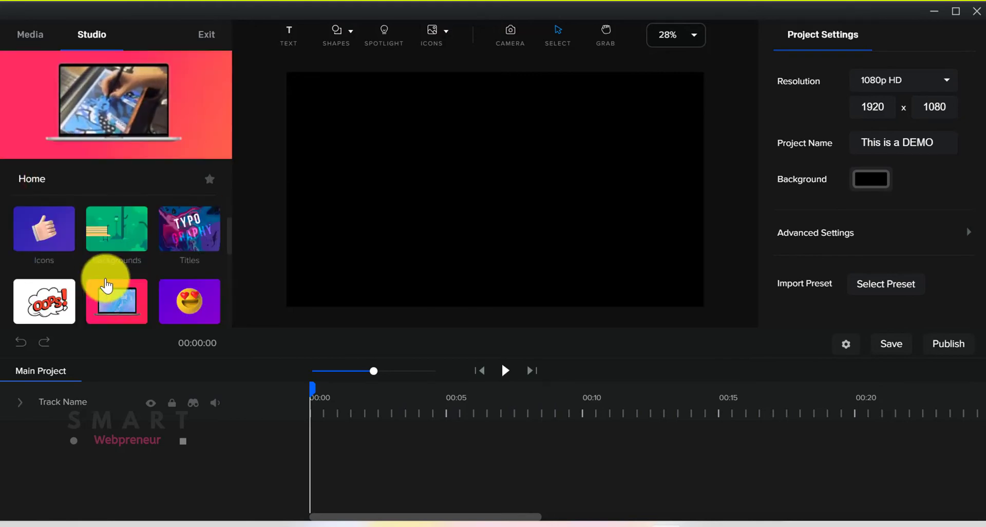
{"action": "left_click", "coordinate": [126, 290]}
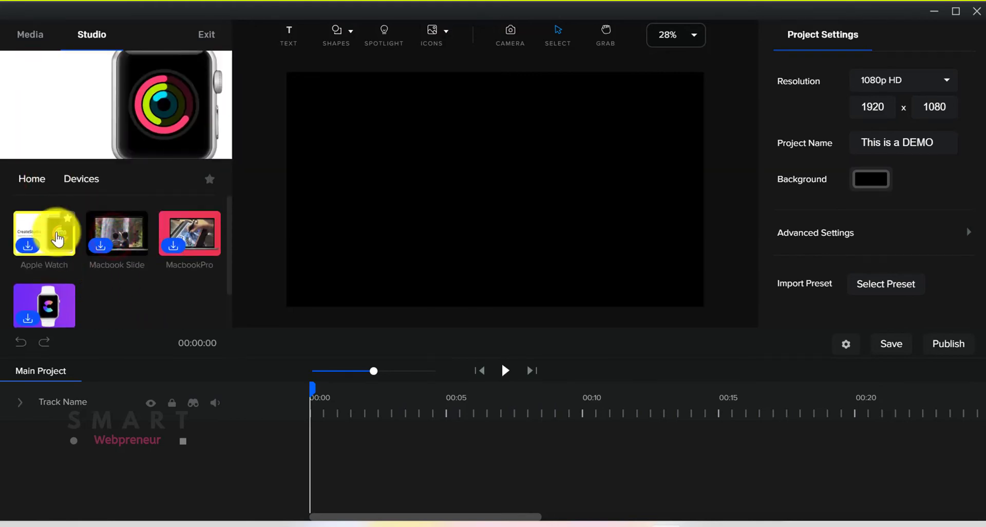
{"action": "left_click", "coordinate": [109, 279]}
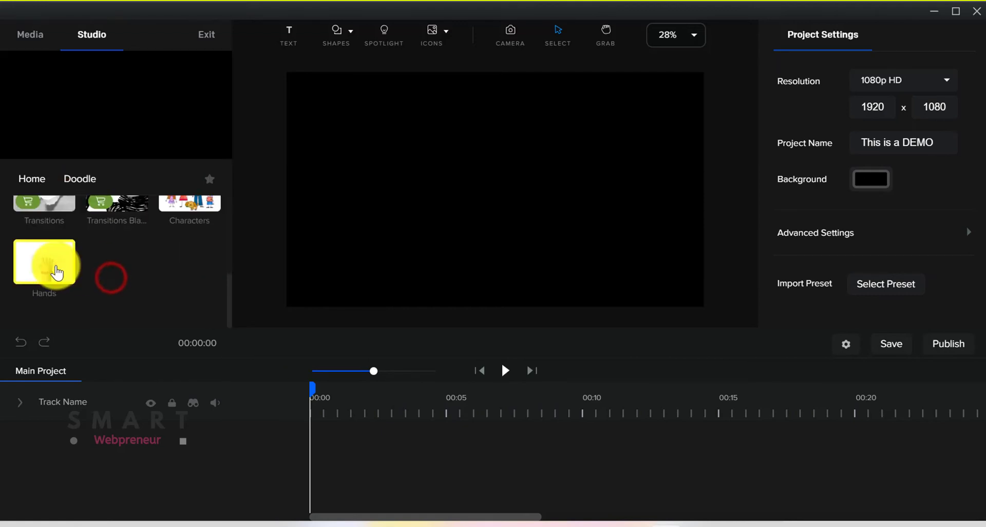
{"action": "left_click", "coordinate": [57, 272]}
{"action": "scroll", "coordinate": [31, 268], "scroll_direction": "up", "scroll_amount": 1}
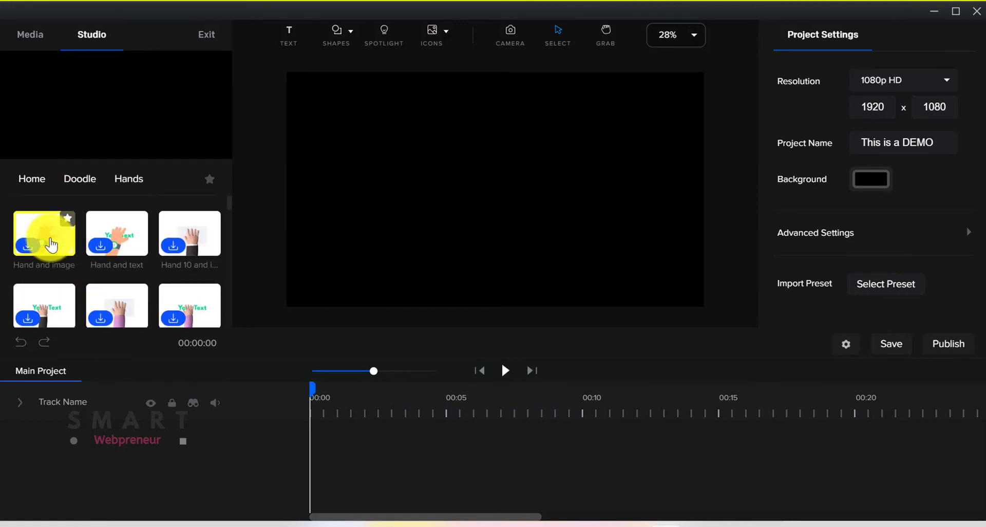
{"action": "mouse_move", "coordinate": [51, 244]}
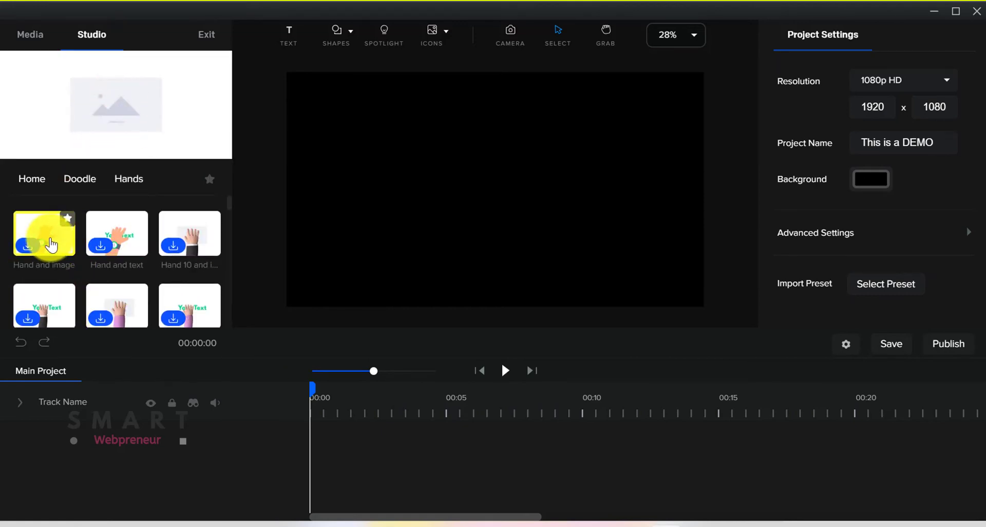
{"action": "mouse_move", "coordinate": [116, 238]}
{"action": "scroll", "coordinate": [118, 294], "scroll_direction": "down", "scroll_amount": 1}
{"action": "mouse_move", "coordinate": [174, 299]}
{"action": "left_click", "coordinate": [37, 188]}
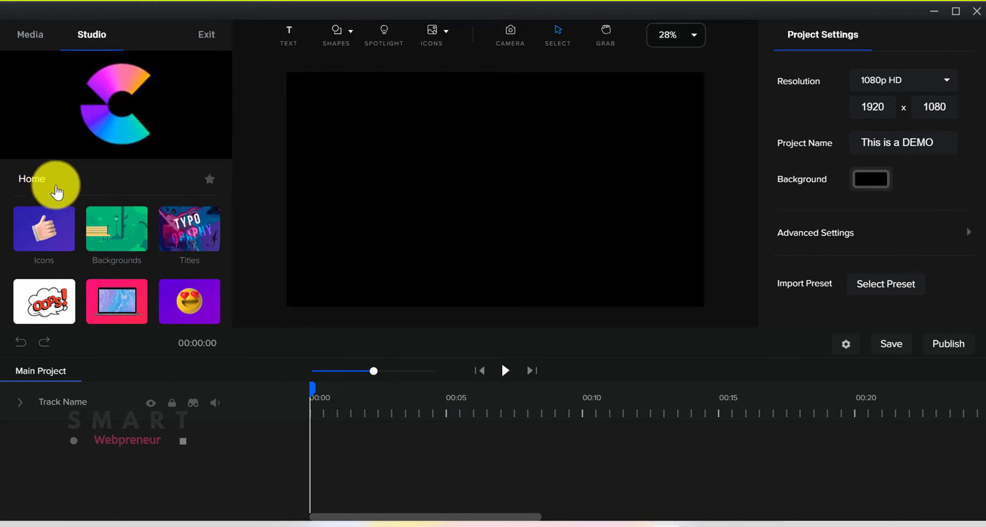
Place the Classic grinning smiley emoji, scale it to 126, reposition it and preview.
{"action": "left_click", "coordinate": [44, 229]}
{"action": "mouse_move", "coordinate": [112, 245]}
{"action": "left_click_drag", "start_coordinate": [112, 245], "coordinate": [449, 212]}
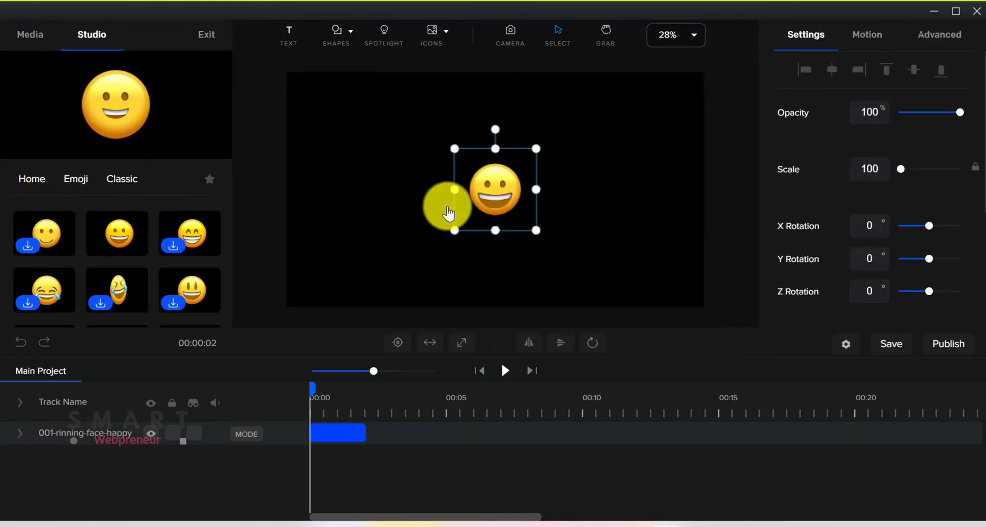
{"action": "left_click_drag", "start_coordinate": [538, 232], "coordinate": [555, 256]}
{"action": "left_click_drag", "start_coordinate": [522, 216], "coordinate": [492, 201]}
{"action": "left_click", "coordinate": [506, 369]}
Add a text layer above the emoji and select its placeholder text.
{"action": "left_click", "coordinate": [287, 35]}
{"action": "left_click_drag", "start_coordinate": [462, 195], "coordinate": [536, 134]}
{"action": "left_click", "coordinate": [457, 129]}
{"action": "left_click", "coordinate": [453, 132]}
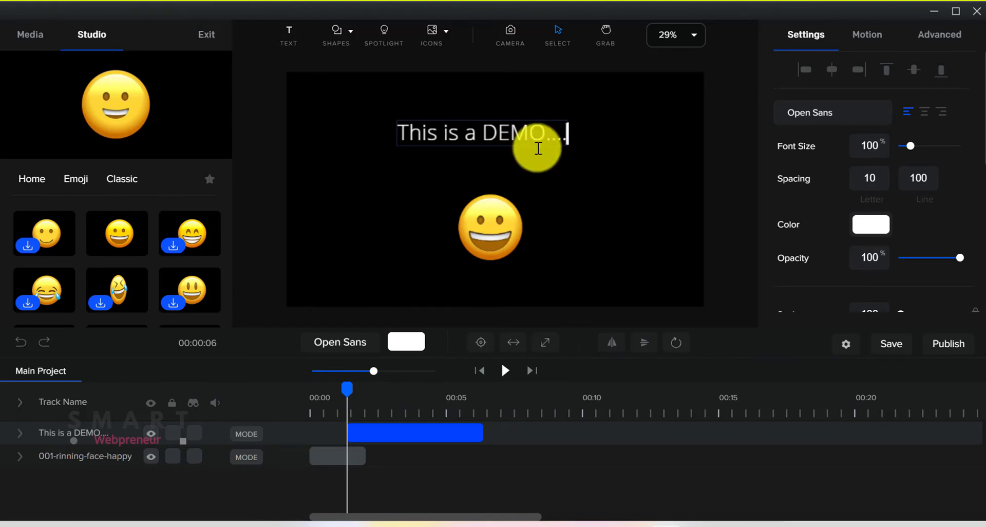
Set the 'This is a DEMO....' text to a bold font weight.
{"action": "triple_click", "coordinate": [488, 131]}
{"action": "left_click", "coordinate": [864, 114]}
{"action": "left_click", "coordinate": [925, 74]}
{"action": "left_click", "coordinate": [925, 126]}
{"action": "left_click", "coordinate": [594, 172]}
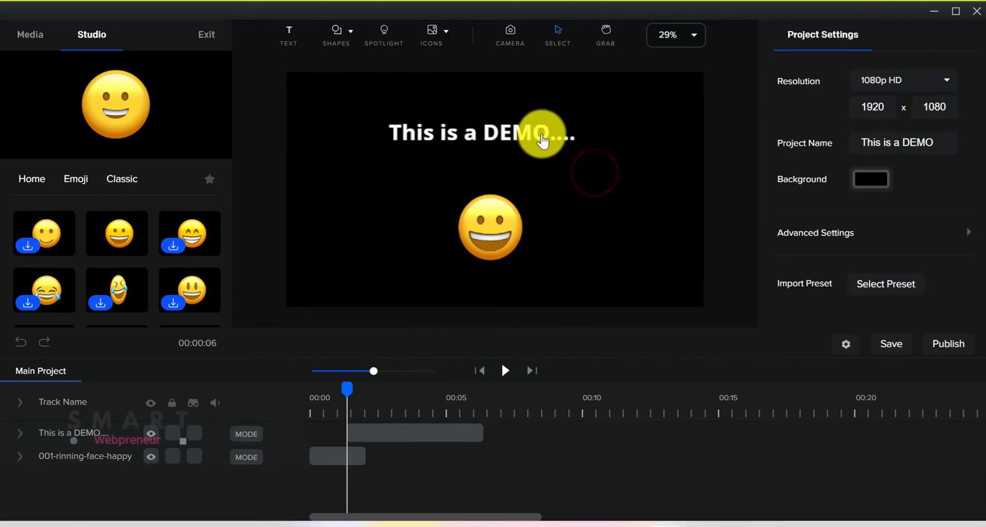
{"action": "left_click", "coordinate": [542, 132]}
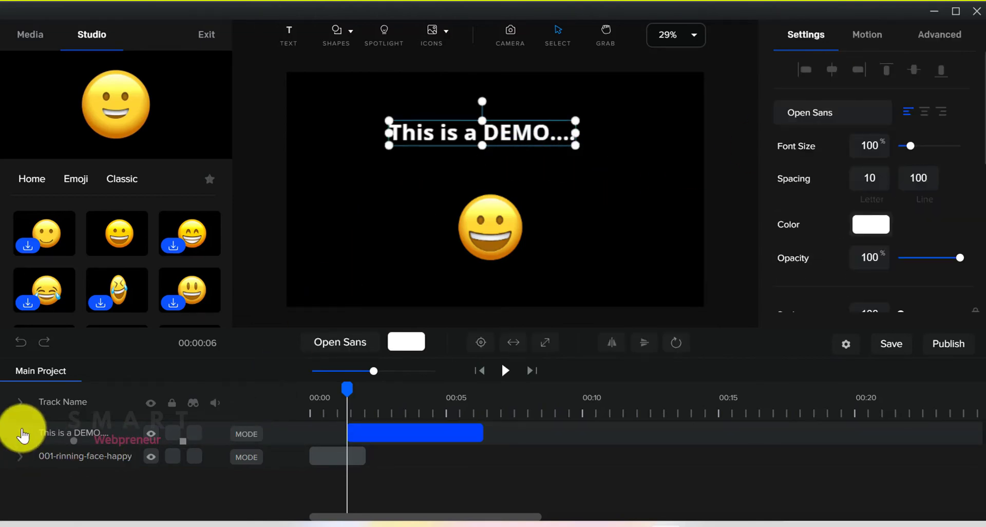
Add a Doodle text effect to the heading and play the preview.
{"action": "left_click", "coordinate": [22, 433]}
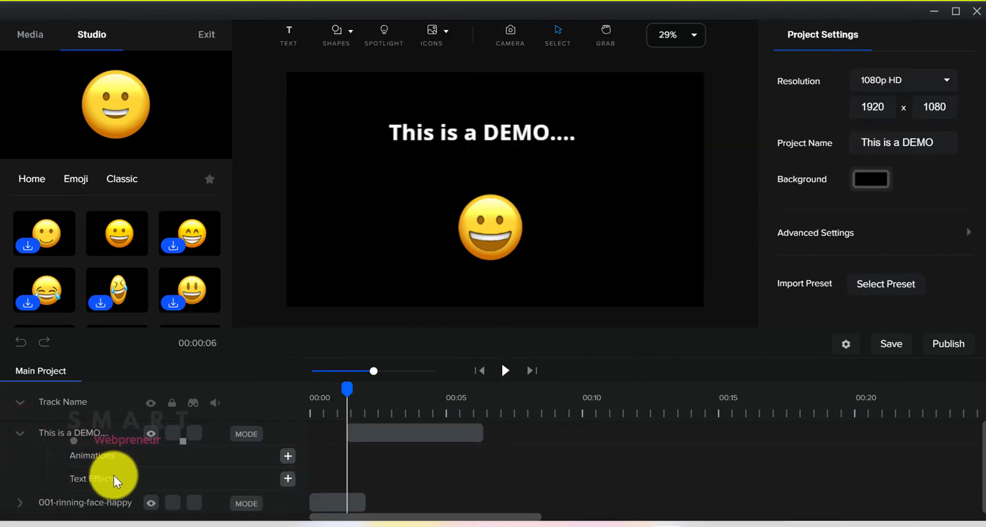
{"action": "left_click", "coordinate": [288, 478]}
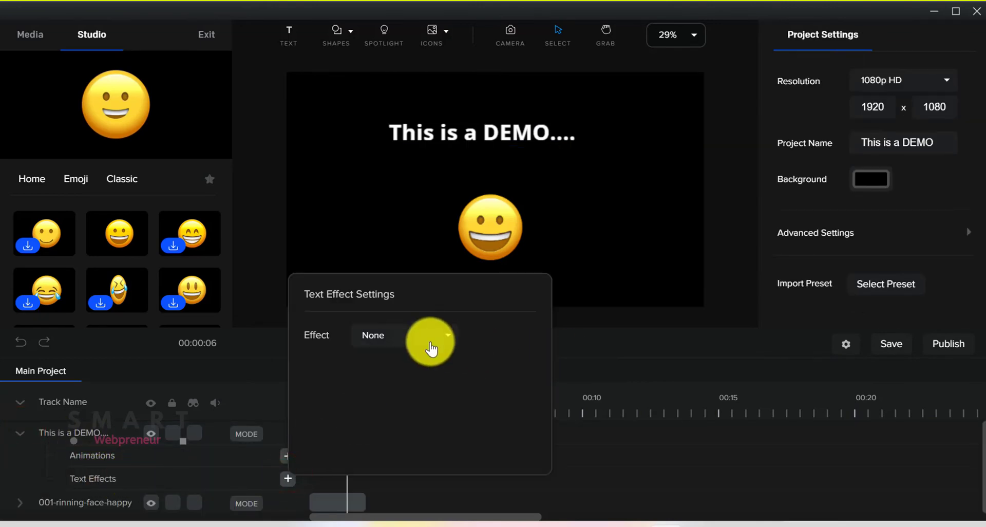
{"action": "left_click", "coordinate": [432, 340]}
{"action": "left_click", "coordinate": [403, 424]}
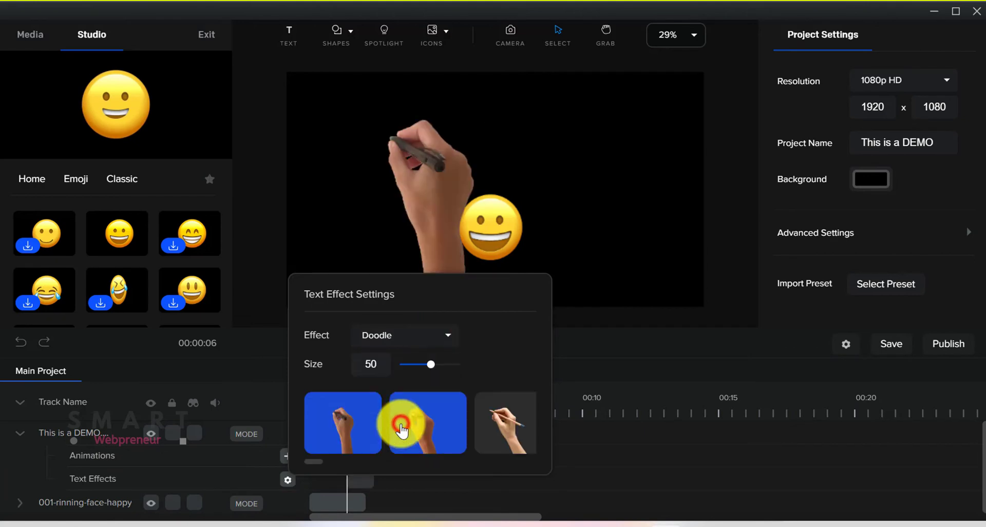
{"action": "left_click", "coordinate": [610, 446]}
{"action": "left_click", "coordinate": [504, 370]}
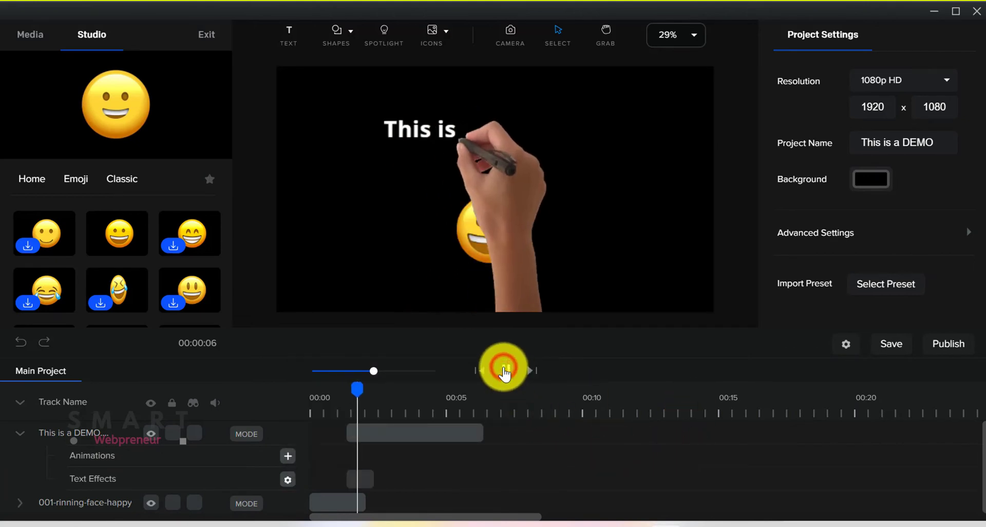
Pause, rewind near the start and replay the Doodle preview.
{"action": "left_click", "coordinate": [503, 368]}
{"action": "left_click", "coordinate": [352, 403]}
{"action": "left_click", "coordinate": [365, 479]}
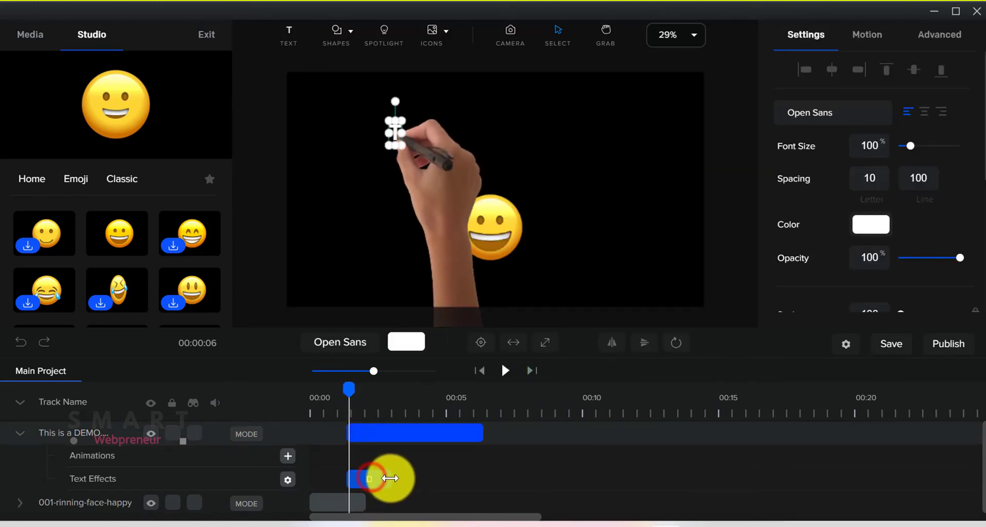
{"action": "left_click", "coordinate": [504, 371]}
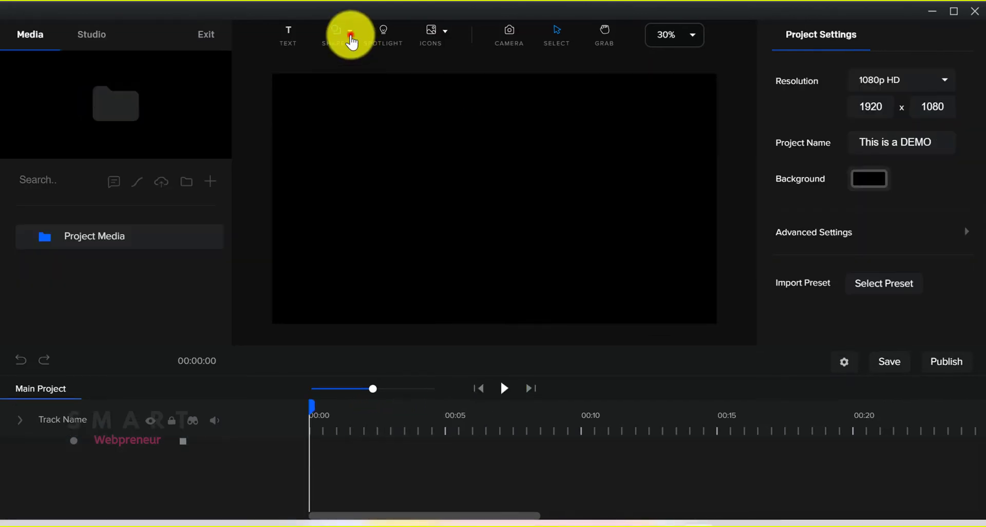
Scroll through the Shapes library.
{"action": "left_click", "coordinate": [351, 36]}
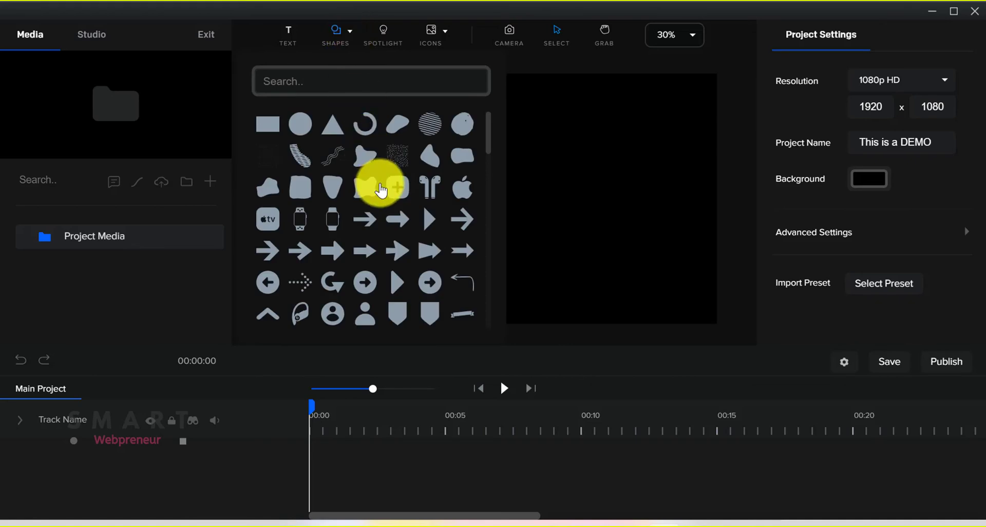
{"action": "scroll", "coordinate": [381, 189], "scroll_direction": "down", "scroll_amount": 3}
{"action": "scroll", "coordinate": [383, 182], "scroll_direction": "down", "scroll_amount": 4}
{"action": "scroll", "coordinate": [383, 182], "scroll_direction": "down", "scroll_amount": 5}
{"action": "scroll", "coordinate": [380, 180], "scroll_direction": "down", "scroll_amount": 5}
Browse the Bold Shapes set under Icons > Illustrations.
{"action": "left_click", "coordinate": [445, 30]}
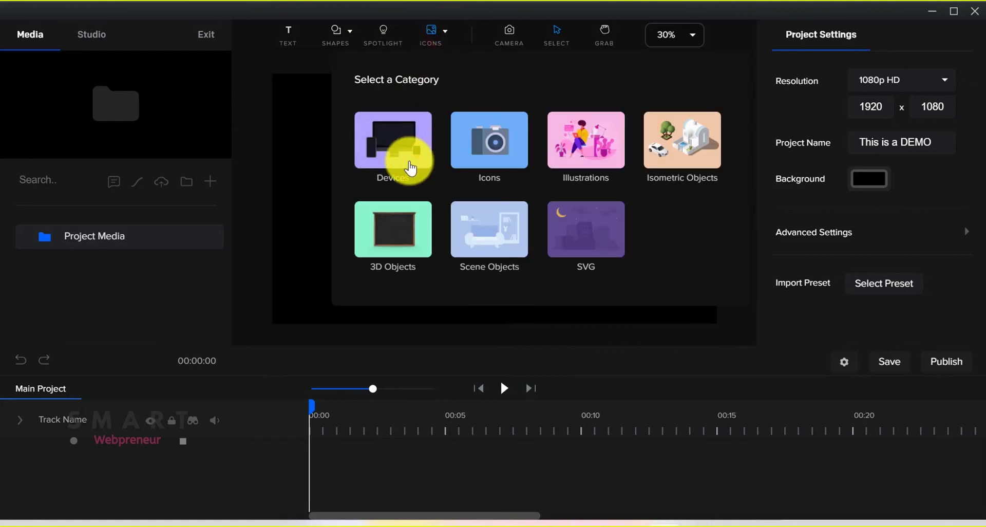
{"action": "left_click", "coordinate": [562, 150]}
{"action": "left_click", "coordinate": [414, 154]}
{"action": "scroll", "coordinate": [465, 173], "scroll_direction": "down", "scroll_amount": 10}
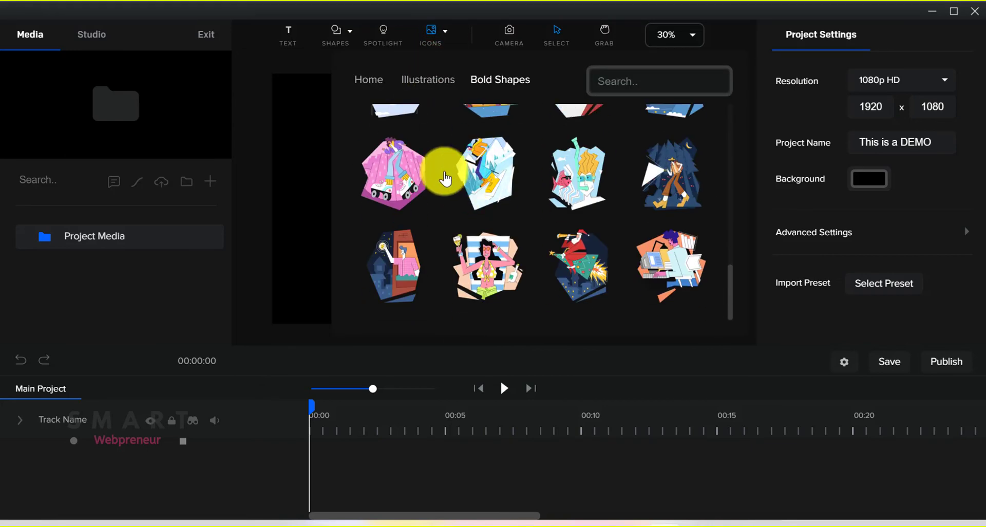
{"action": "left_click", "coordinate": [428, 79]}
Browse the Sublime and Bright Characters sets, then return to the Shapes library.
{"action": "left_click", "coordinate": [648, 154]}
{"action": "scroll", "coordinate": [462, 226], "scroll_direction": "down", "scroll_amount": 3}
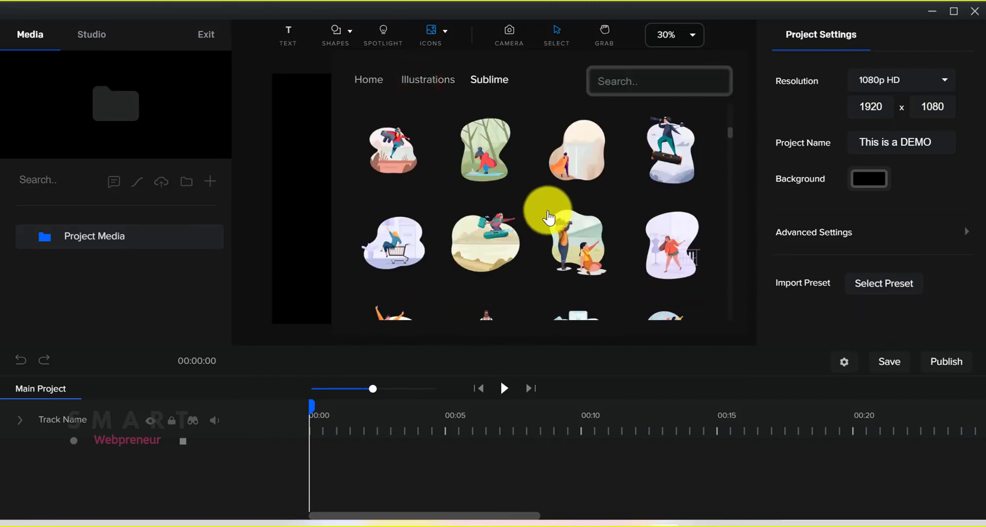
{"action": "scroll", "coordinate": [550, 221], "scroll_direction": "down", "scroll_amount": 3}
{"action": "left_click", "coordinate": [428, 80]}
{"action": "left_click", "coordinate": [497, 139]}
{"action": "scroll", "coordinate": [508, 216], "scroll_direction": "down", "scroll_amount": 3}
{"action": "scroll", "coordinate": [509, 216], "scroll_direction": "down", "scroll_amount": 3}
{"action": "left_click", "coordinate": [335, 33]}
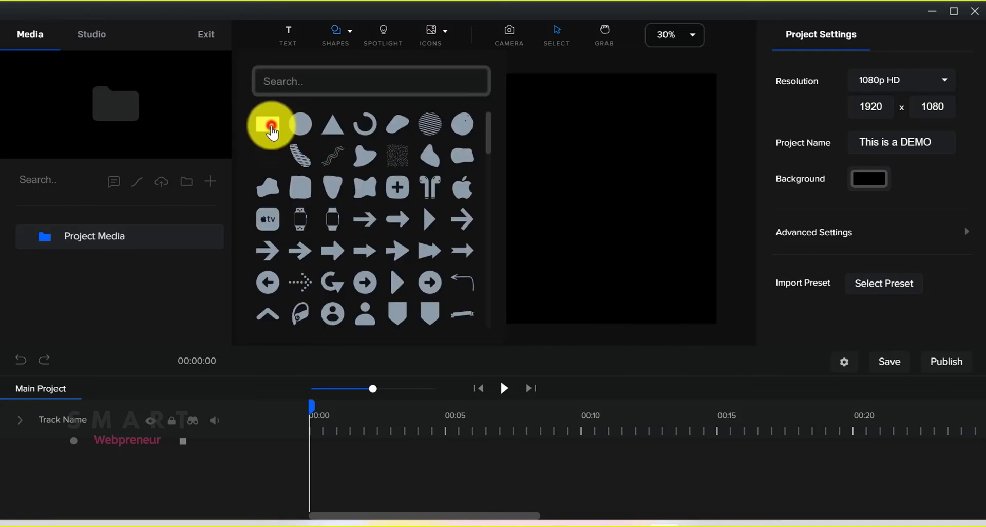
Add a white rectangle to the canvas and enlarge it to scale 87.
{"action": "left_click", "coordinate": [271, 126]}
{"action": "left_click", "coordinate": [589, 144]}
{"action": "left_click", "coordinate": [491, 199]}
{"action": "left_click_drag", "start_coordinate": [562, 164], "coordinate": [597, 156]}
{"action": "left_click", "coordinate": [524, 176]}
{"action": "left_click", "coordinate": [614, 167]}
{"action": "left_click", "coordinate": [481, 177]}
Give the rectangle a Left/left Slide motion, preview it, then open the Media Library.
{"action": "left_click", "coordinate": [868, 36]}
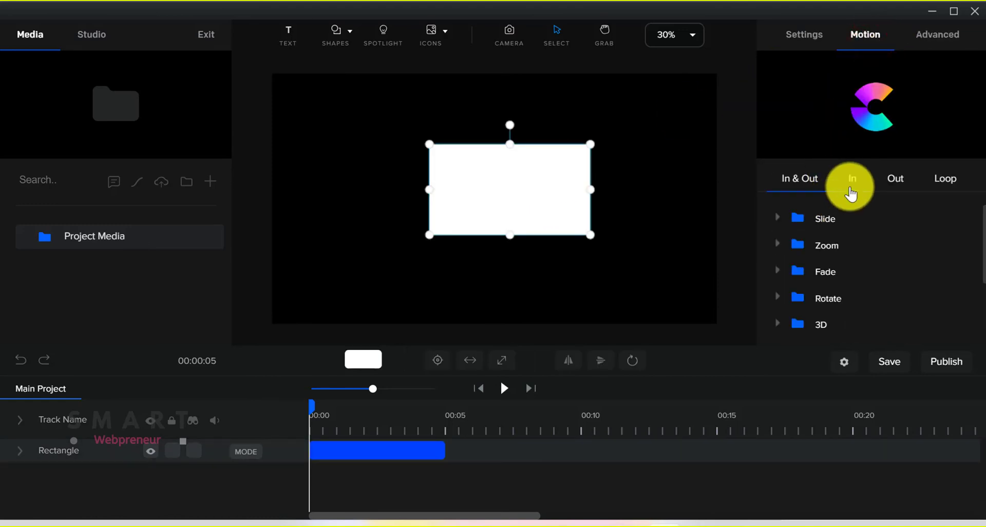
{"action": "left_click", "coordinate": [816, 224]}
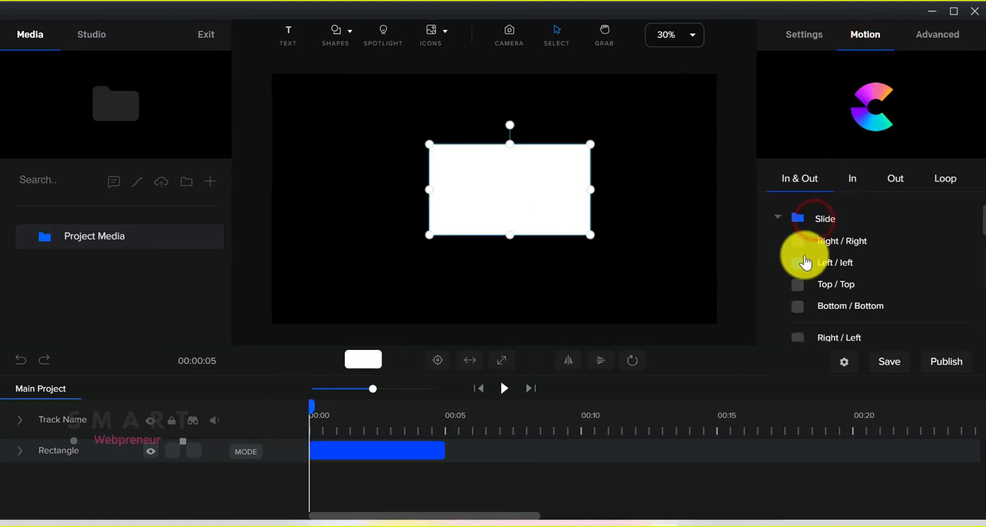
{"action": "left_click", "coordinate": [799, 264]}
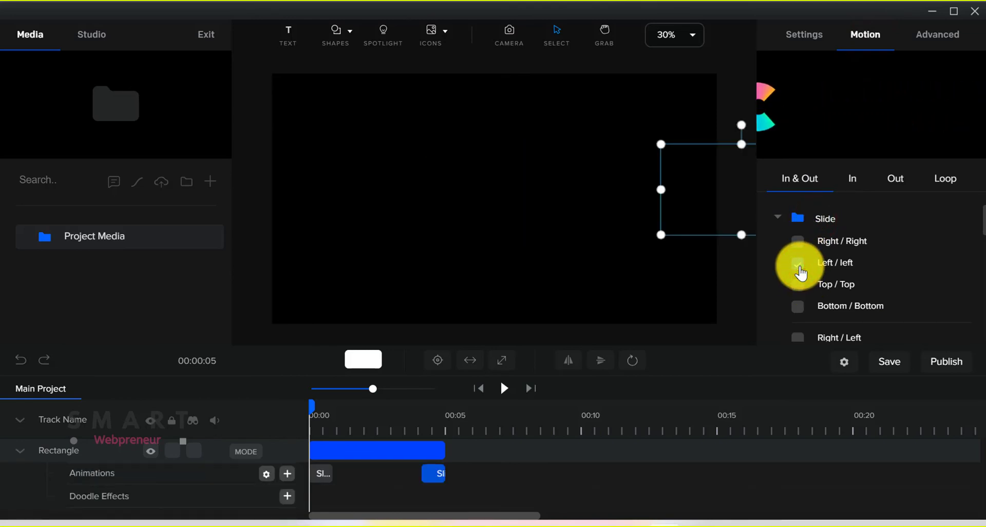
{"action": "scroll", "coordinate": [898, 301], "scroll_direction": "down", "scroll_amount": 3}
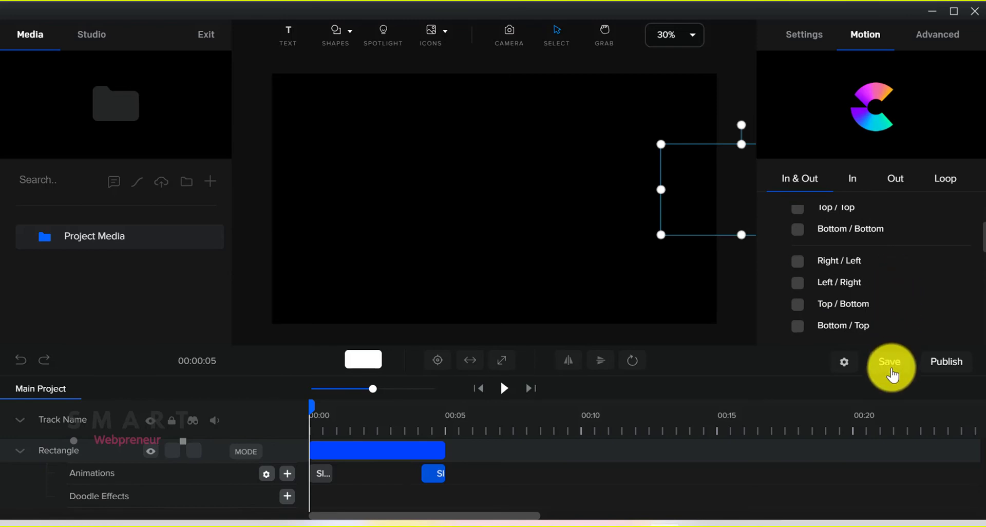
{"action": "left_click", "coordinate": [508, 389]}
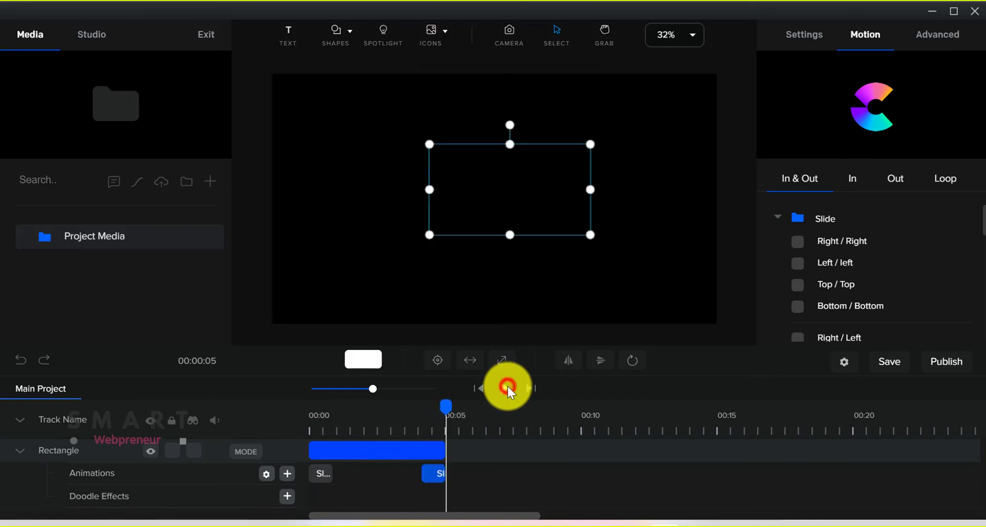
{"action": "left_click", "coordinate": [289, 270]}
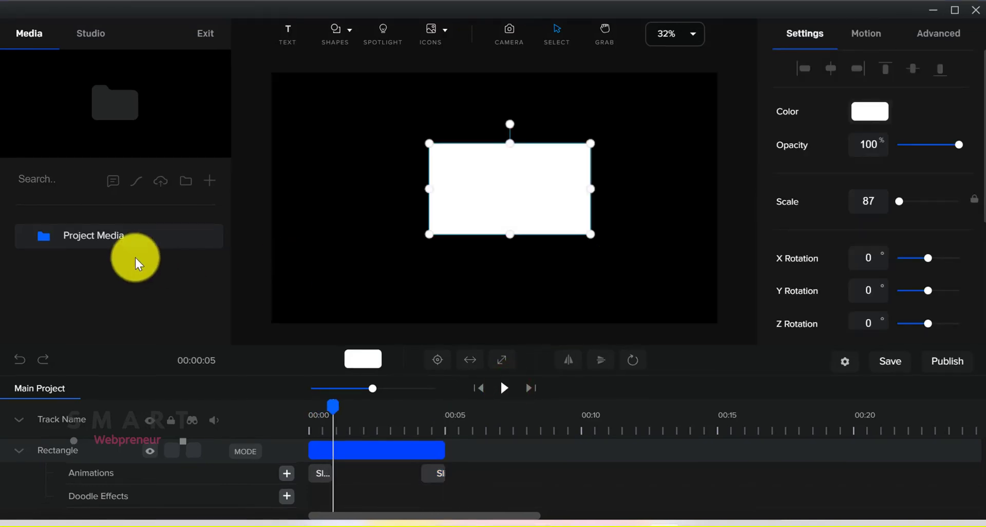
{"action": "left_click", "coordinate": [164, 185]}
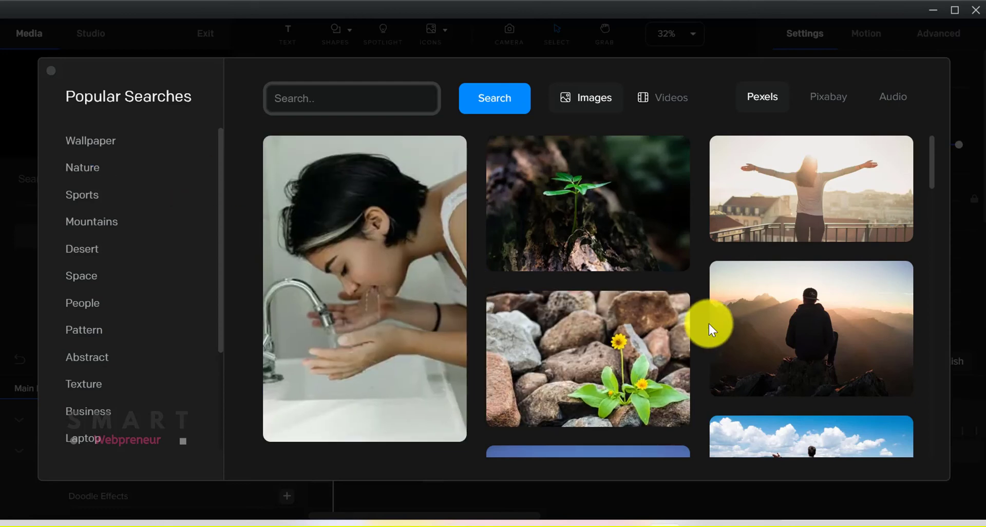
Scroll through the stock images, then the Pexels stock videos.
{"action": "scroll", "coordinate": [678, 328], "scroll_direction": "down", "scroll_amount": 5}
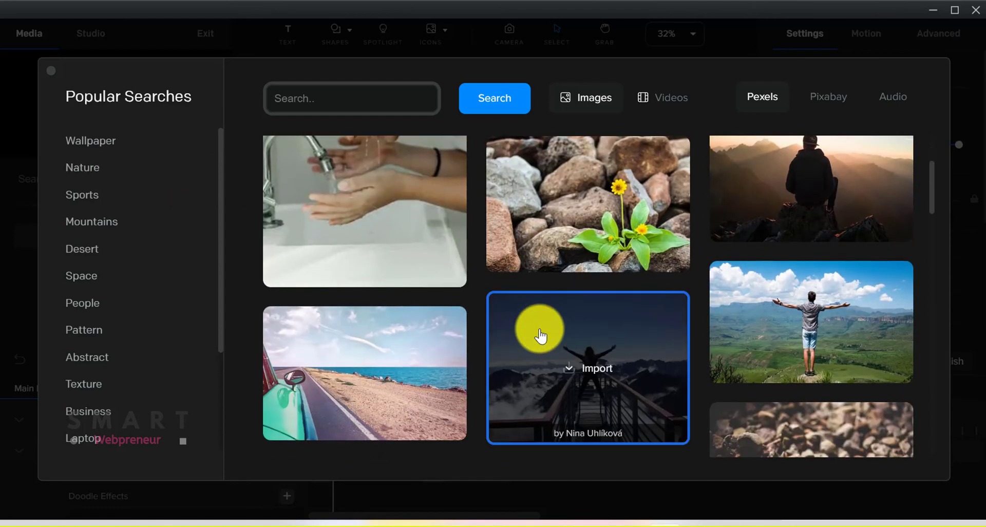
{"action": "scroll", "coordinate": [539, 334], "scroll_direction": "down", "scroll_amount": 3}
{"action": "left_click", "coordinate": [661, 102]}
{"action": "scroll", "coordinate": [385, 342], "scroll_direction": "down", "scroll_amount": 6}
{"action": "scroll", "coordinate": [756, 326], "scroll_direction": "down", "scroll_amount": 6}
{"action": "scroll", "coordinate": [575, 332], "scroll_direction": "down", "scroll_amount": 4}
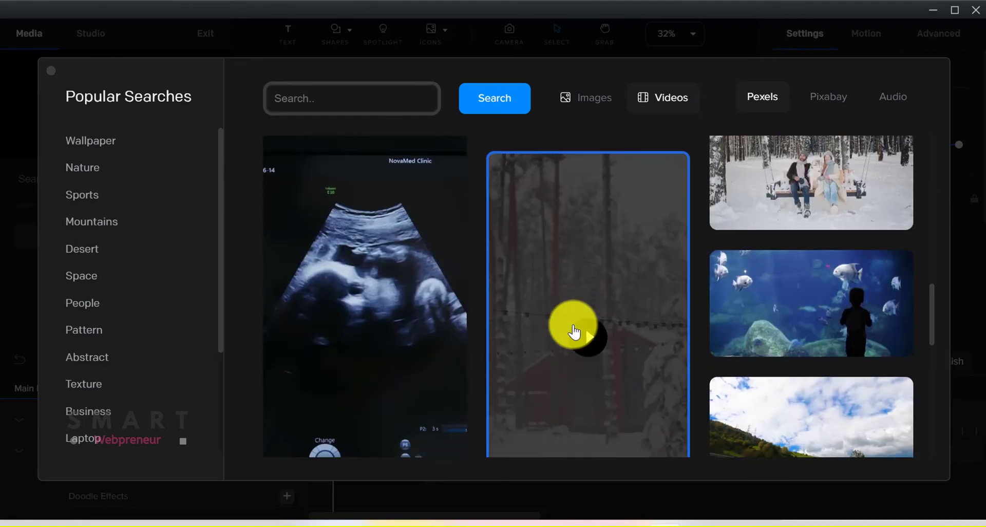
{"action": "scroll", "coordinate": [574, 332], "scroll_direction": "down", "scroll_amount": 2}
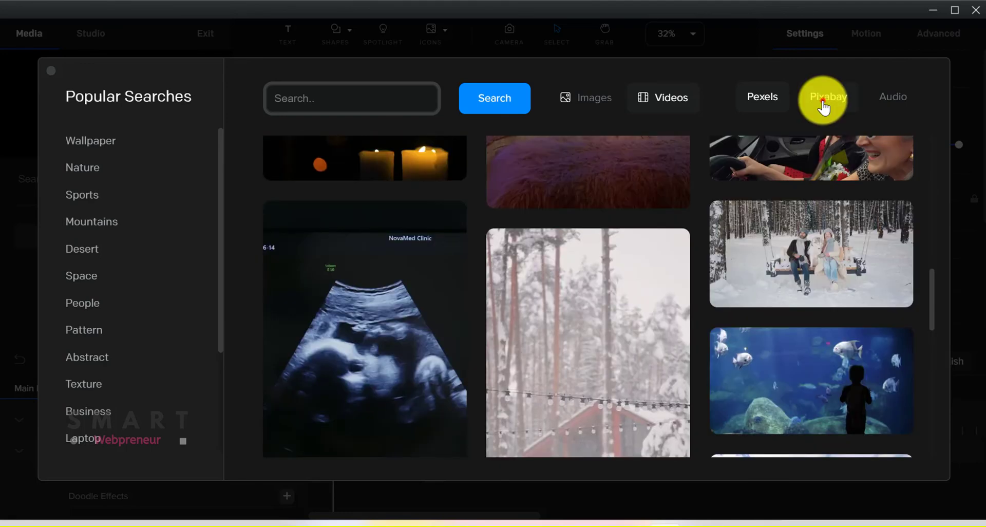
Browse Pixabay videos and stock audio, previewing the Garden song track.
{"action": "left_click", "coordinate": [823, 103]}
{"action": "scroll", "coordinate": [546, 334], "scroll_direction": "down", "scroll_amount": 3}
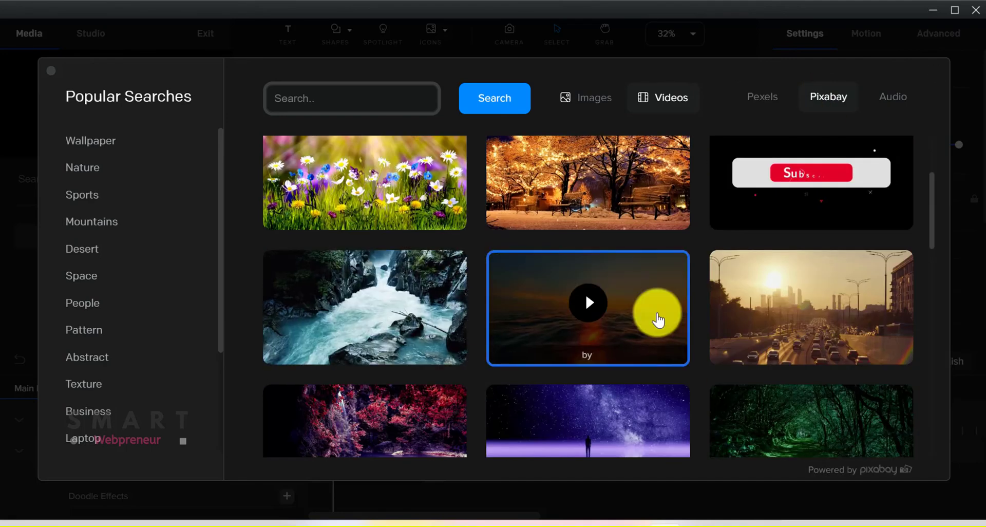
{"action": "scroll", "coordinate": [557, 330], "scroll_direction": "down", "scroll_amount": 5}
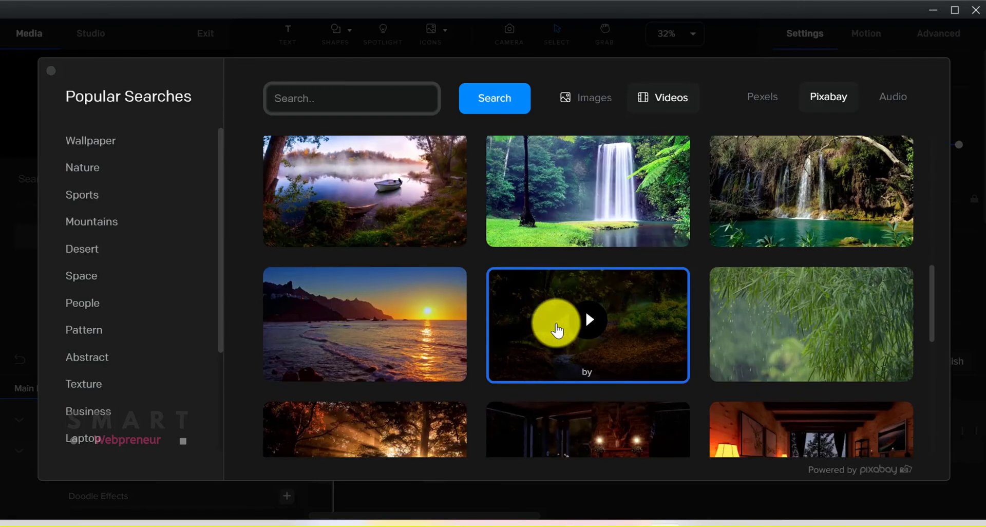
{"action": "scroll", "coordinate": [552, 324], "scroll_direction": "down", "scroll_amount": 2}
{"action": "scroll", "coordinate": [617, 283], "scroll_direction": "down", "scroll_amount": 2}
{"action": "left_click", "coordinate": [884, 100]}
{"action": "scroll", "coordinate": [474, 291], "scroll_direction": "down", "scroll_amount": 10}
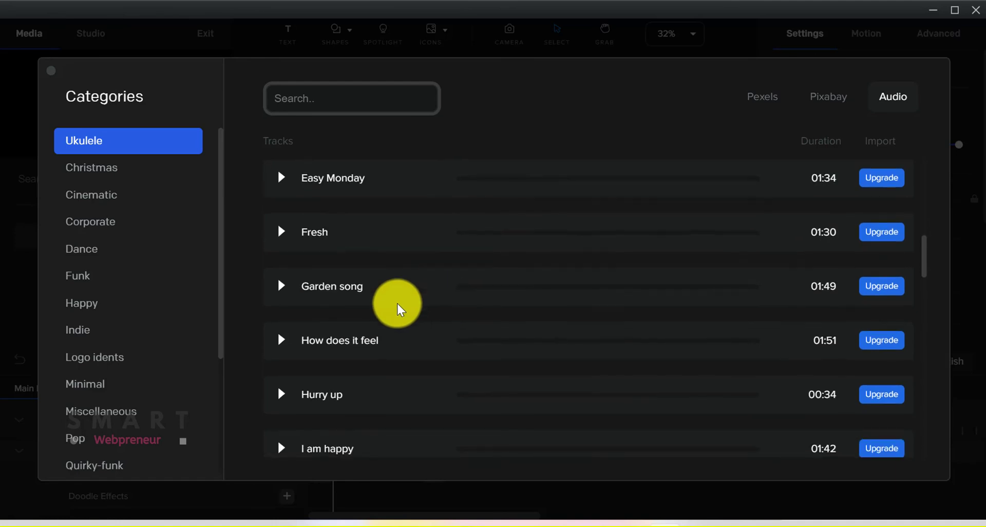
{"action": "left_click", "coordinate": [281, 287]}
Close the library, cancel the Import Media window and show the Lottie import notice.
{"action": "key", "text": "Escape"}
{"action": "left_click", "coordinate": [211, 185]}
{"action": "left_click", "coordinate": [478, 12]}
{"action": "left_click", "coordinate": [140, 183]}
Dismiss the Lottie notice and open Text to Speech with the script box focused.
{"action": "left_click", "coordinate": [313, 157]}
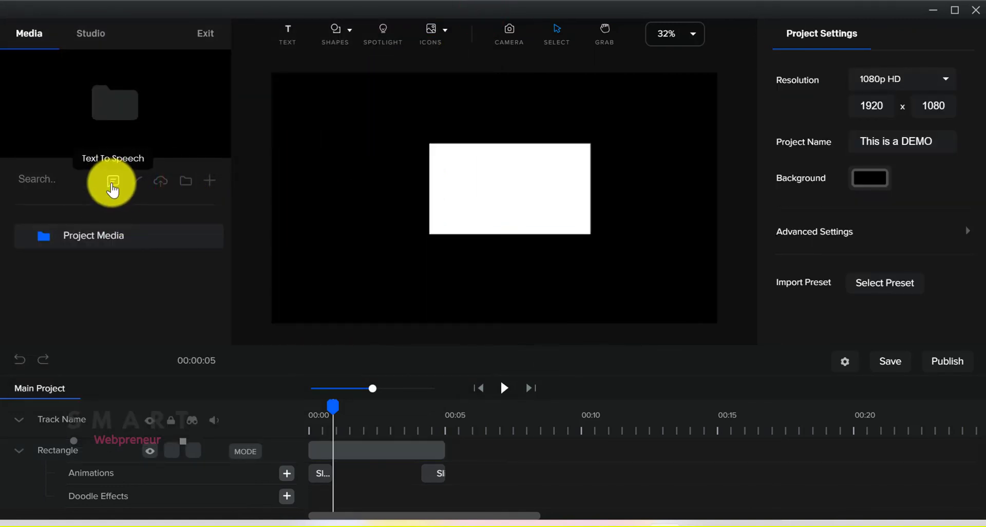
{"action": "left_click", "coordinate": [112, 181]}
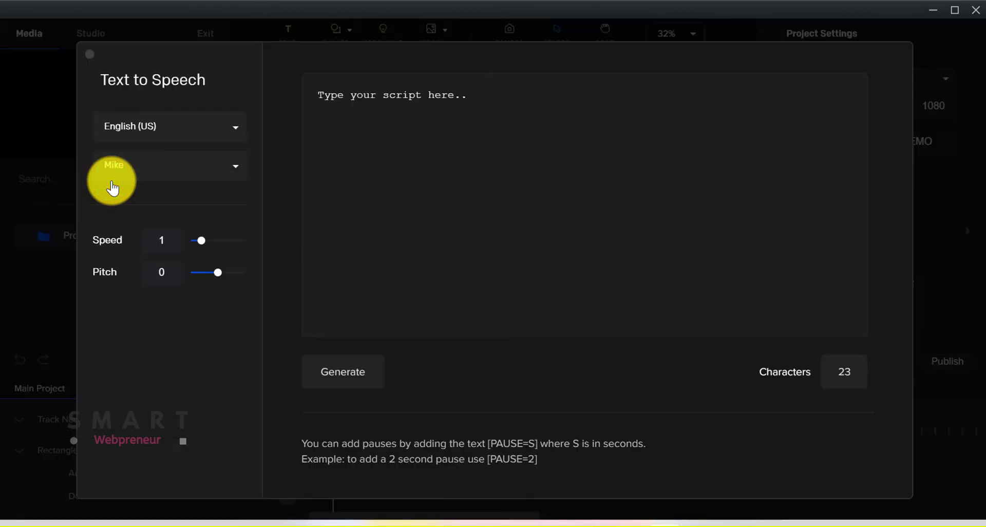
{"action": "left_click", "coordinate": [372, 113]}
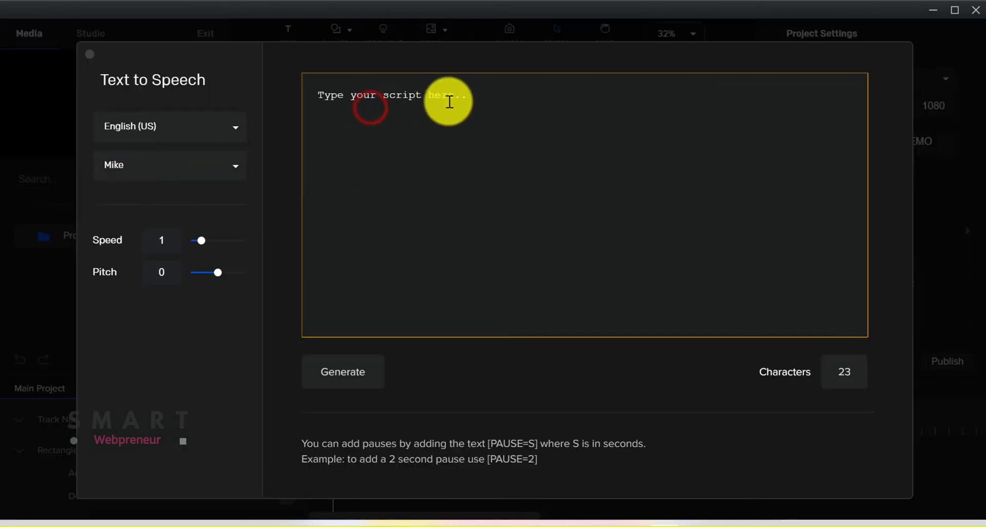